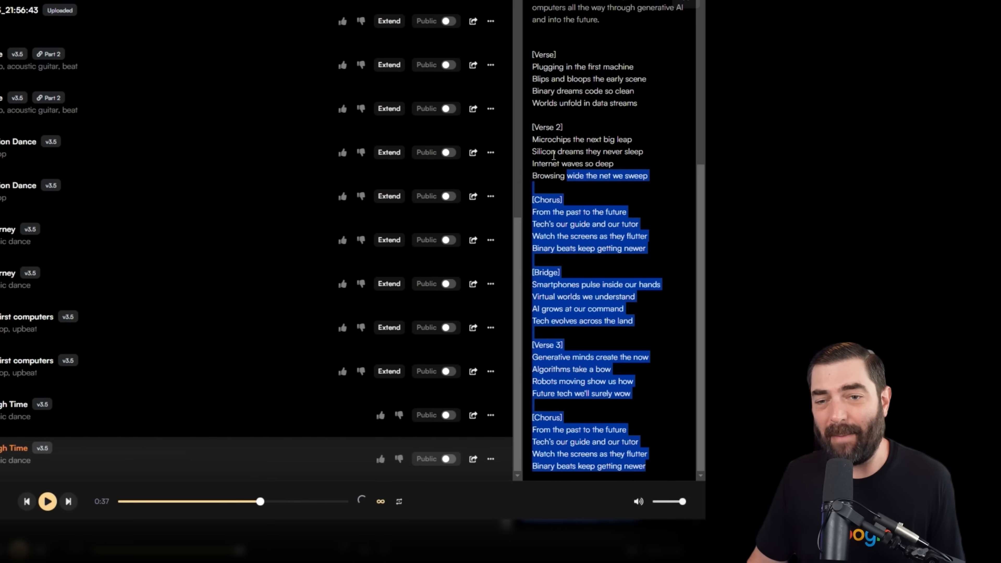
- Copy the complete generated lyrics, enable Custom mode for a new song, and paste them in as its lyrics
drag(553, 155, 534, 54)
right_click(531, 60)
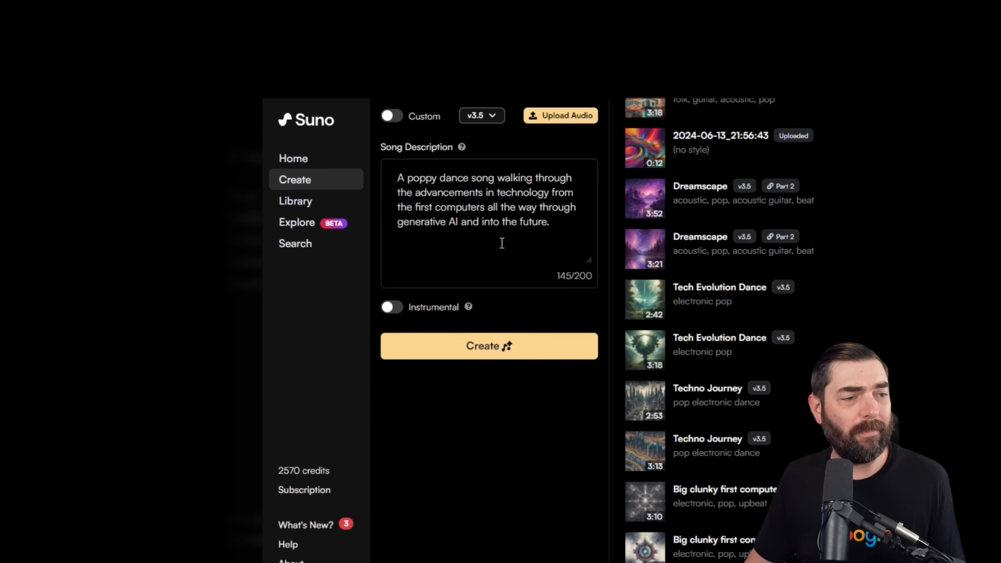
click(365, 111)
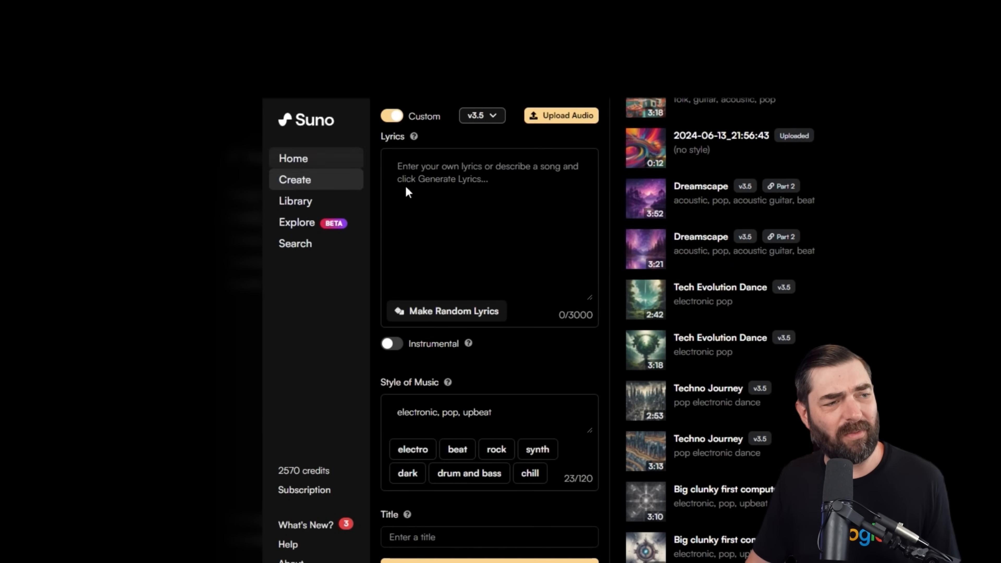
right_click(451, 178)
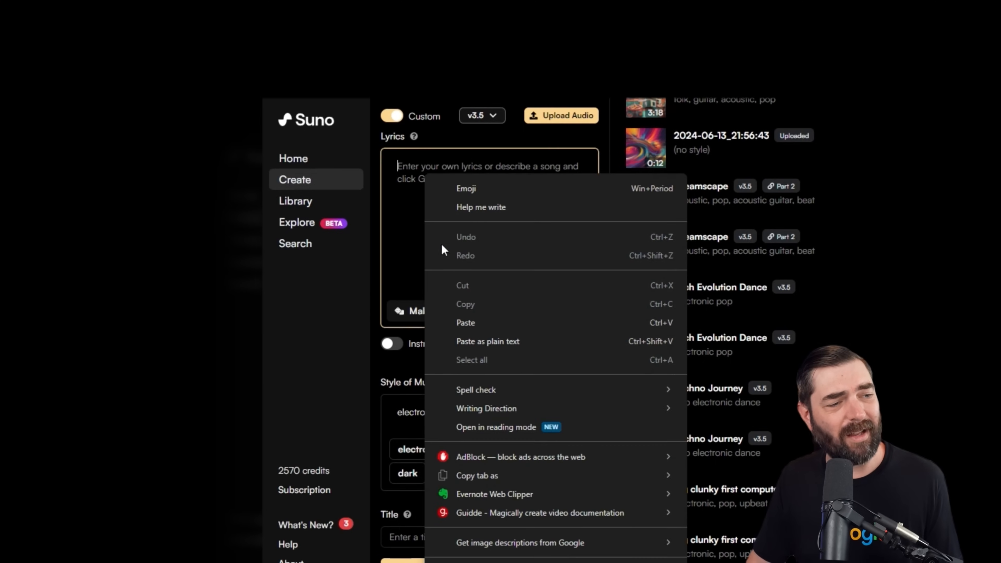
click(467, 324)
drag(588, 271, 584, 173)
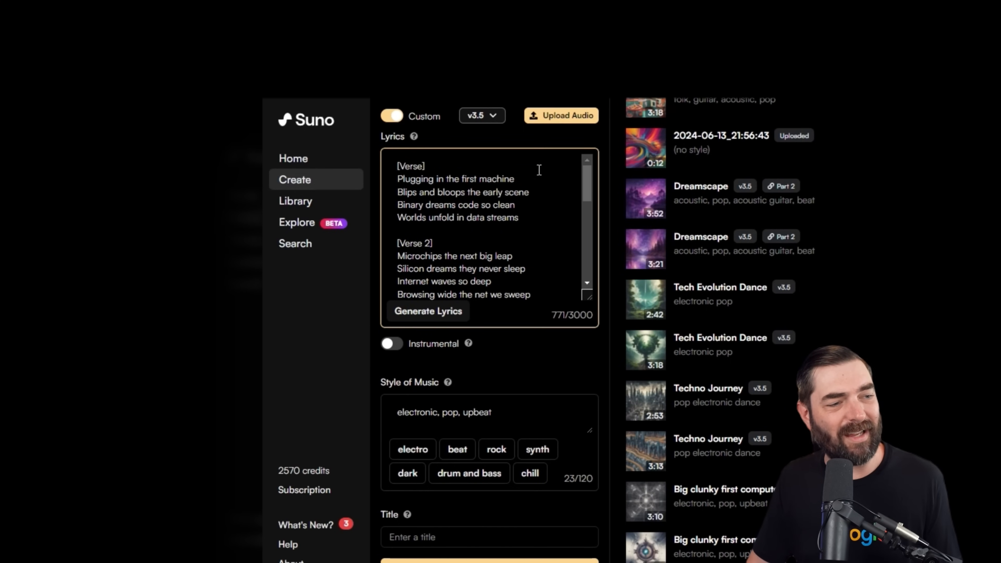
scroll(434, 277, down, 6)
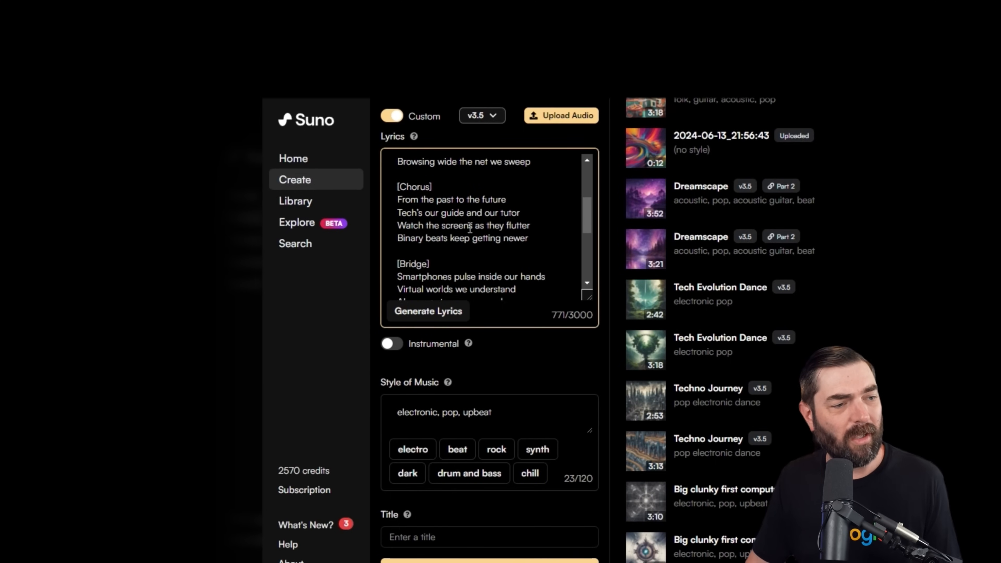
scroll(458, 236, down, 1)
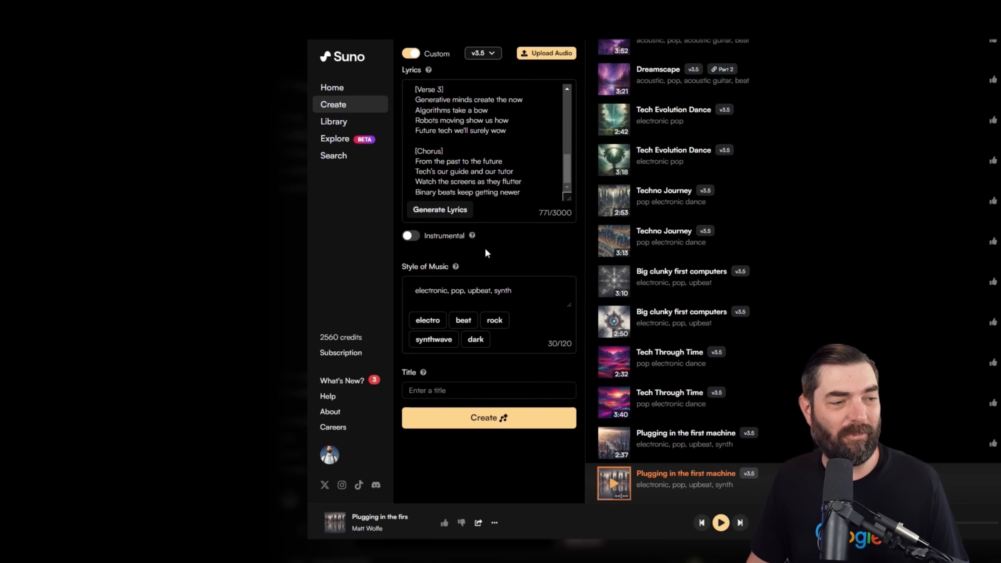
- Generate a new song with the style of music "rock, pop, synth" and play both resulting versions
click(526, 298)
key(ctrl+a)
text(rock)
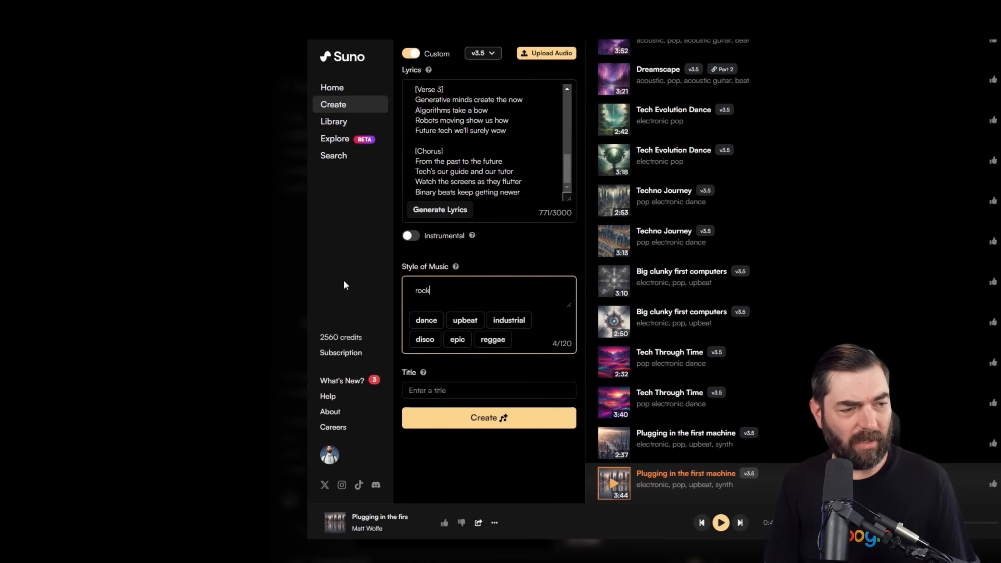
text(, pop, synth)
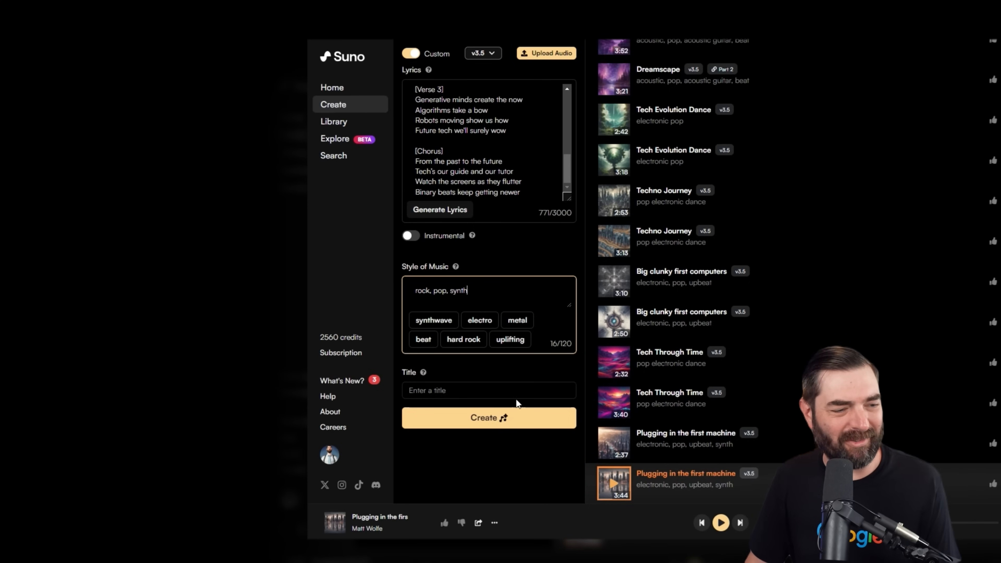
click(513, 418)
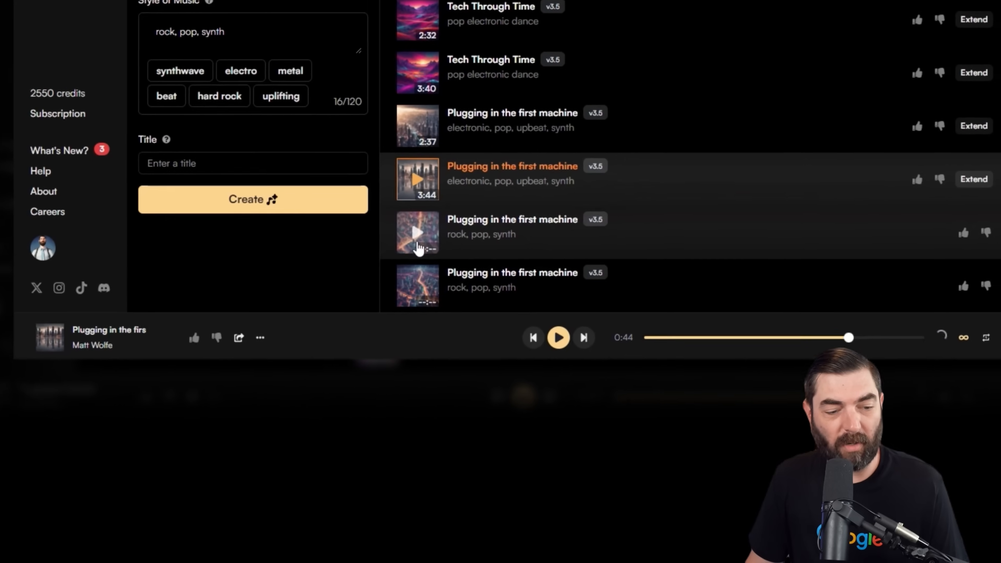
click(417, 236)
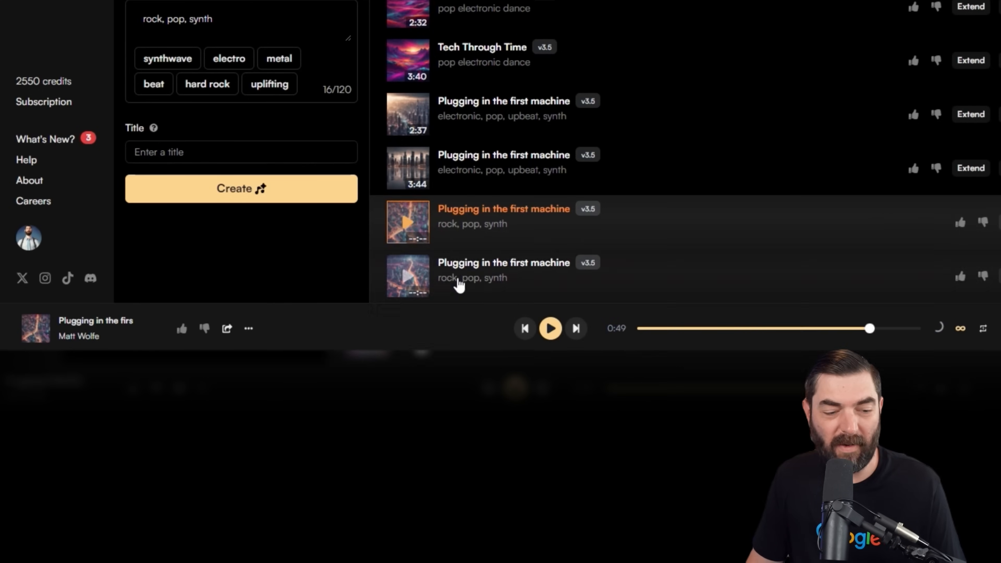
click(405, 284)
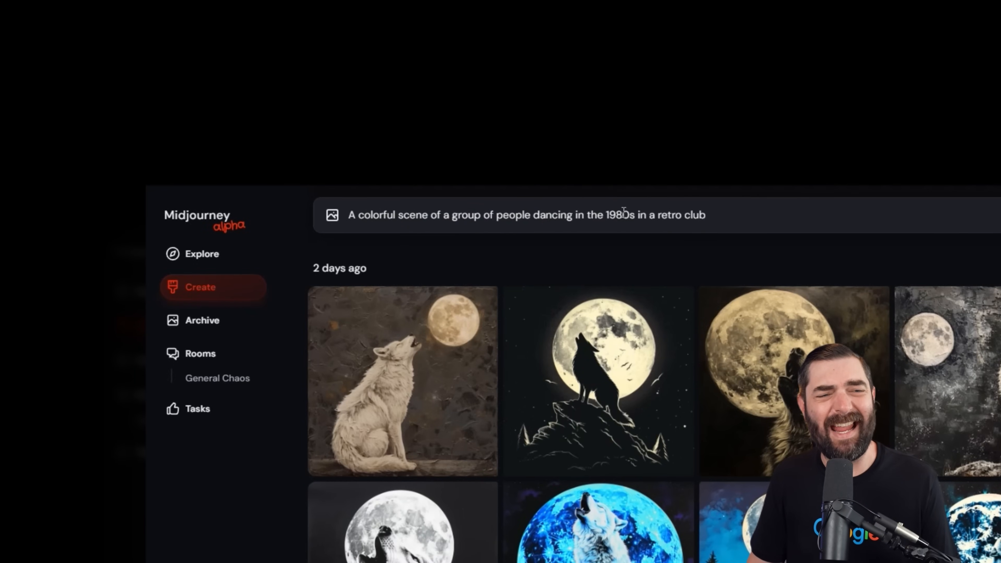
- In Midjourney, generate "A colorful scene of a group of people dancing in the 1980s in a retro club" in landscape 16:9 with Raw mode
click(745, 104)
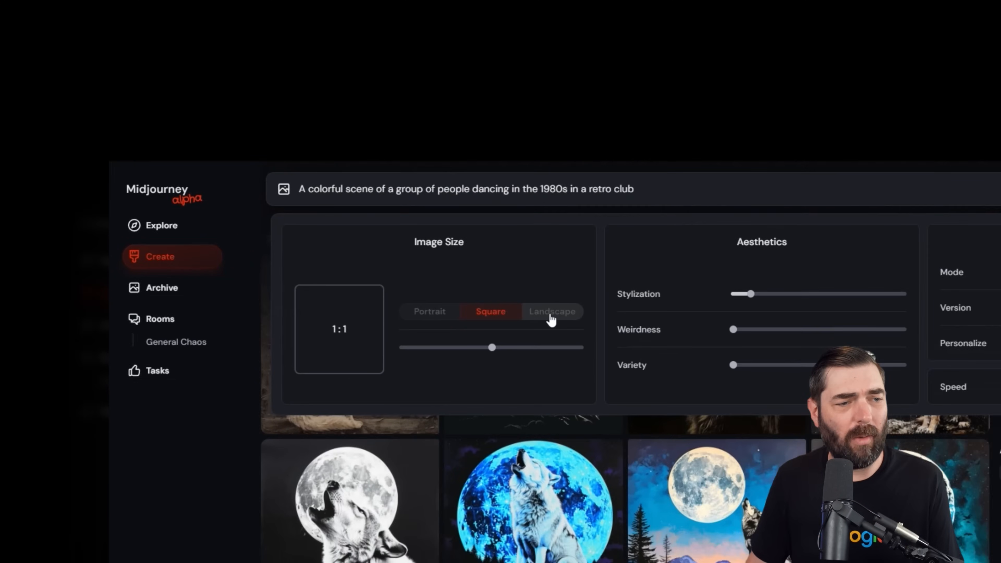
click(619, 347)
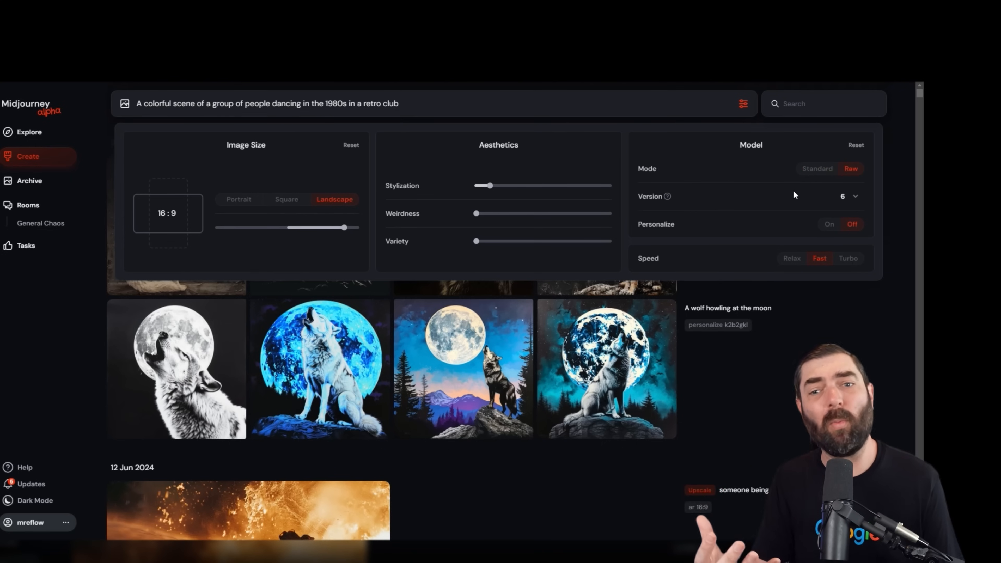
click(497, 103)
key(Return)
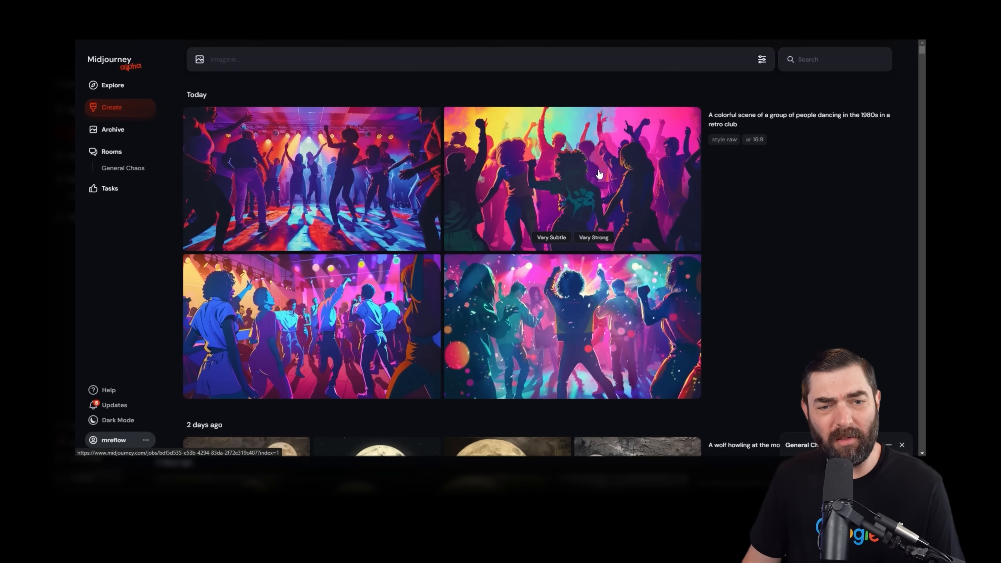
- Open the generated club scenes at full size, download the second and fourth images, and return to the gallery
click(628, 192)
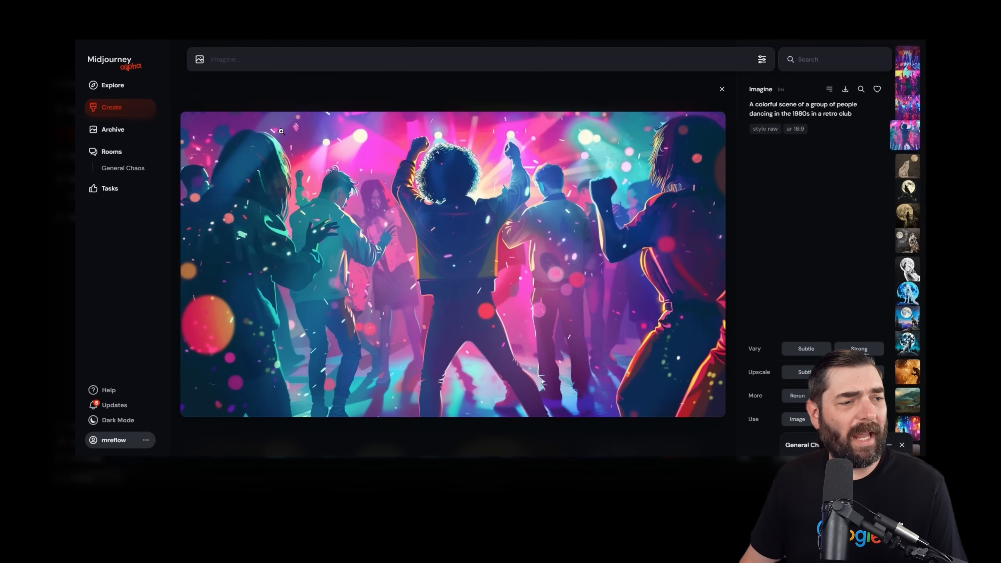
right_click(751, 107)
click(697, 113)
key(Escape)
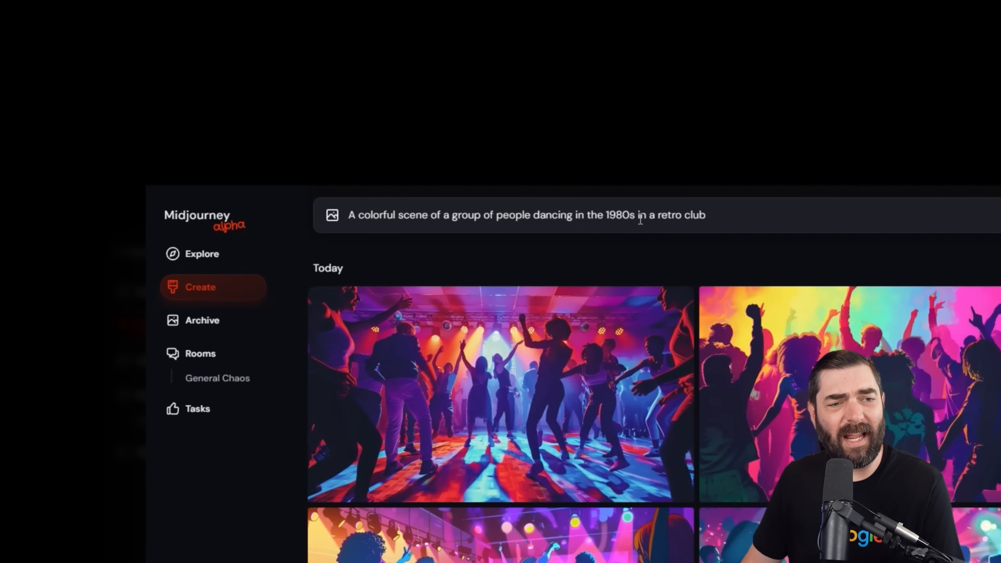
- Shorten and reword the prompt to "A colorful photo of a group of people dancing in the 1980s" and generate the images
drag(642, 208, 706, 213)
key(BackSpace)
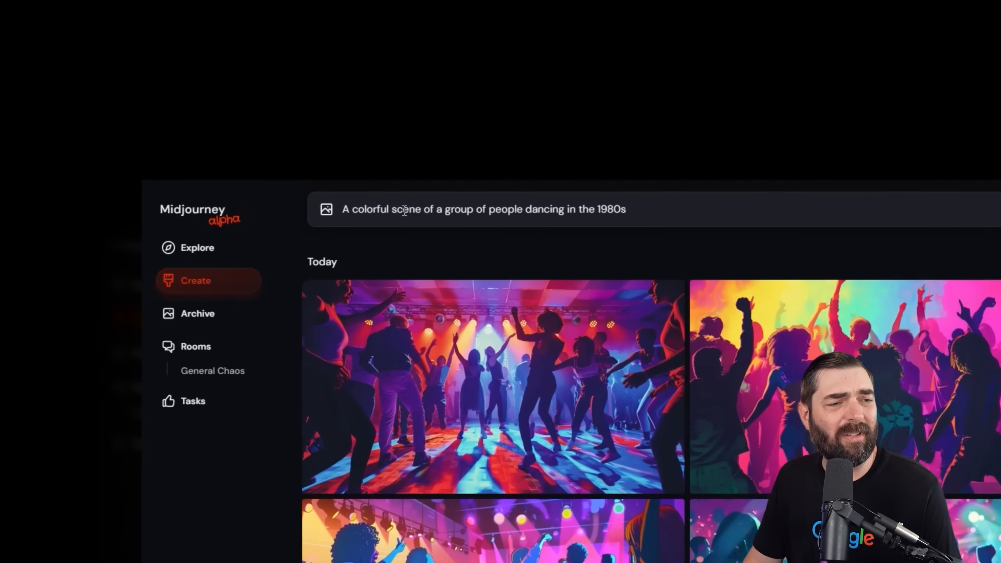
double_click(229, 57)
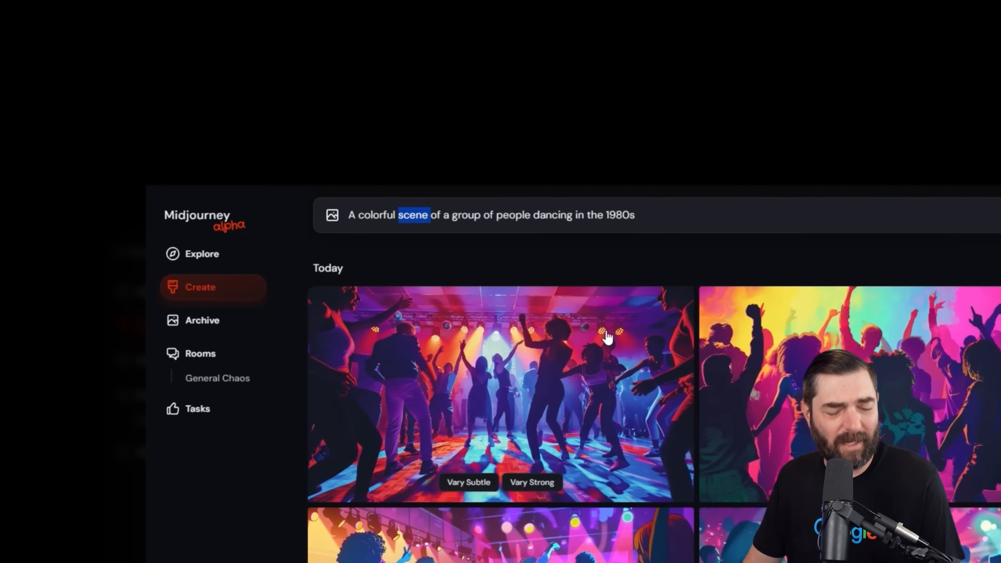
text(photo)
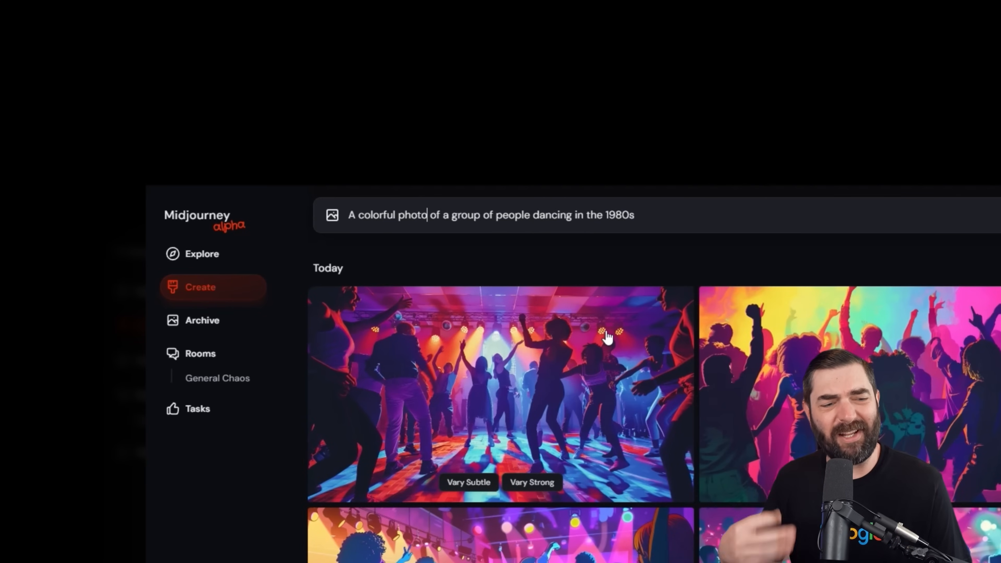
key(Return)
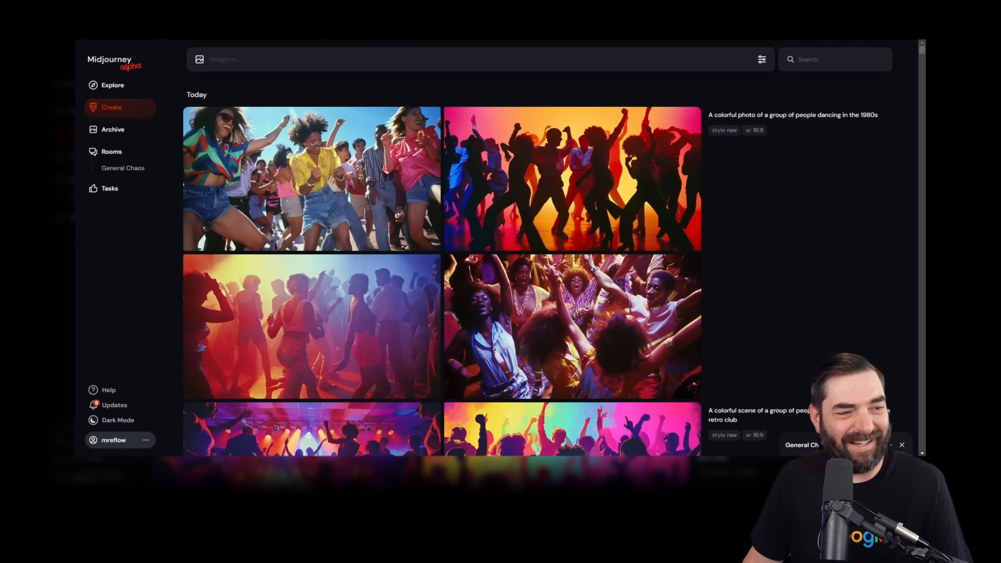
- Download the photo of silhouetted dancers against the orange background and view the two remaining dance photos
click(291, 171)
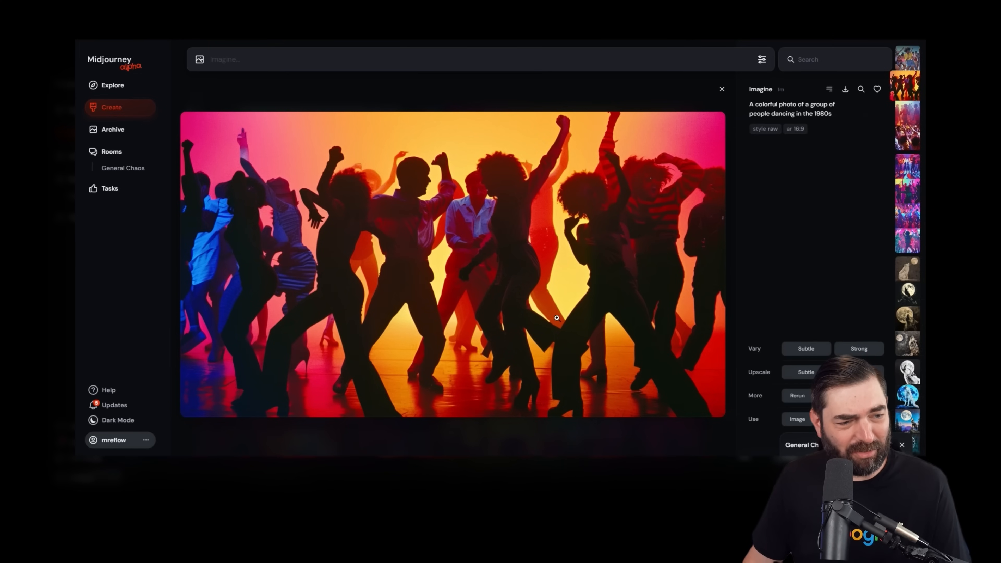
click(845, 90)
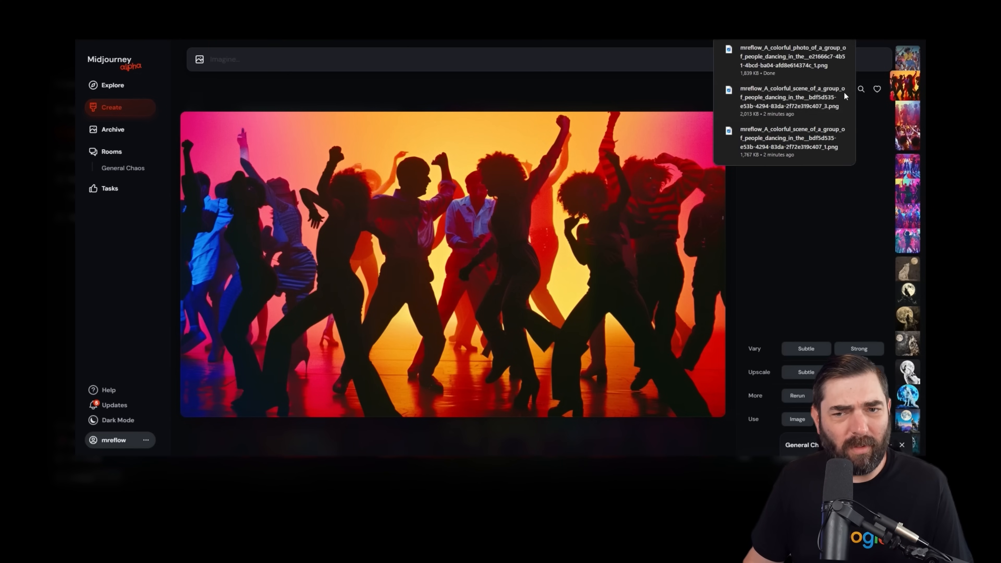
key(Right)
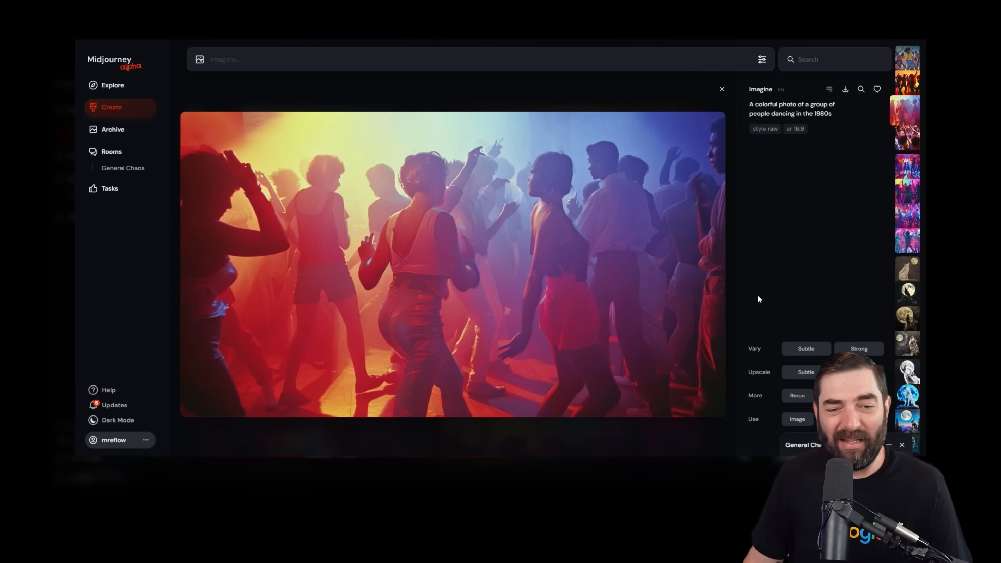
key(Right)
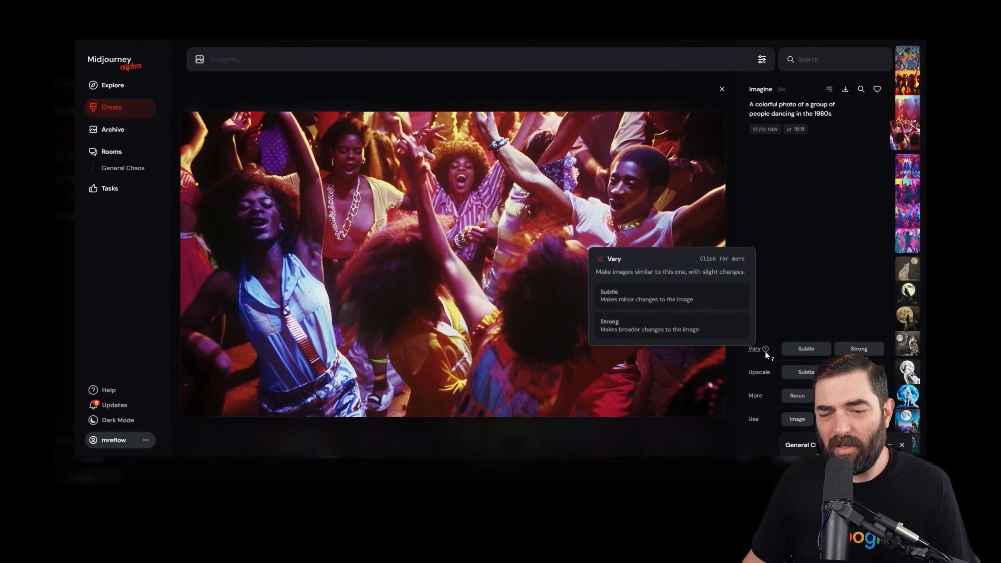
- Generate strong variations of the crowded dance-floor photo and open the first variation
click(852, 351)
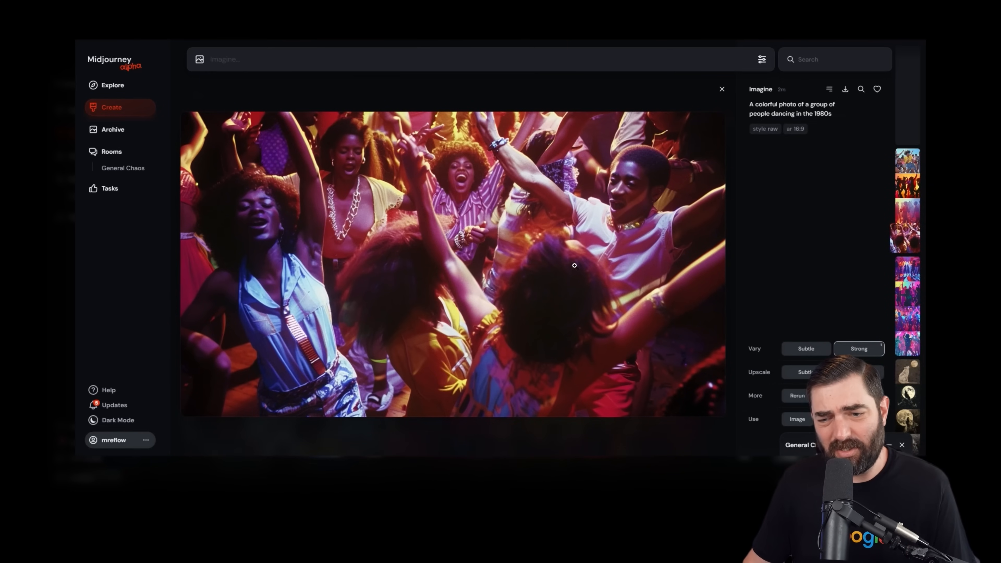
key(Escape)
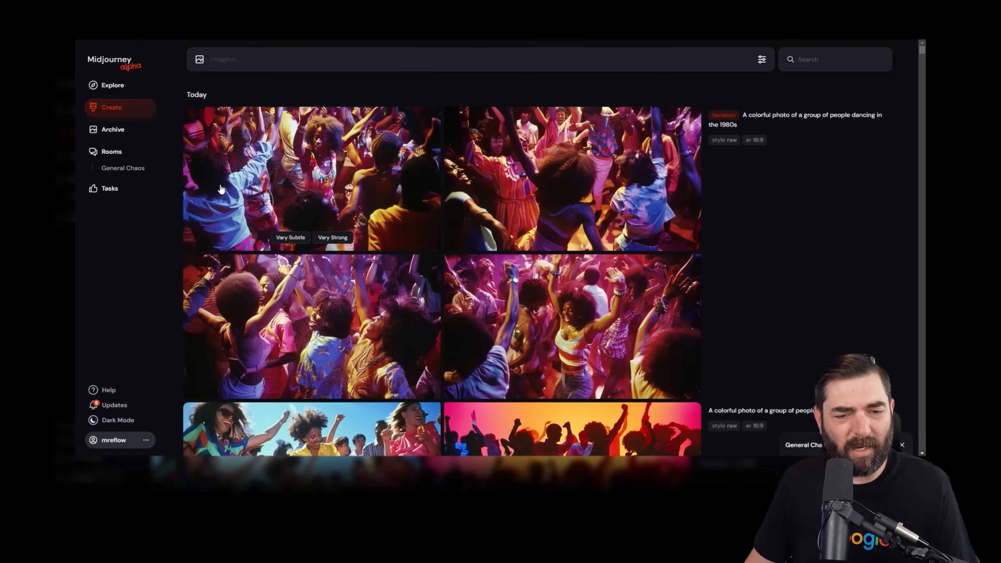
click(319, 165)
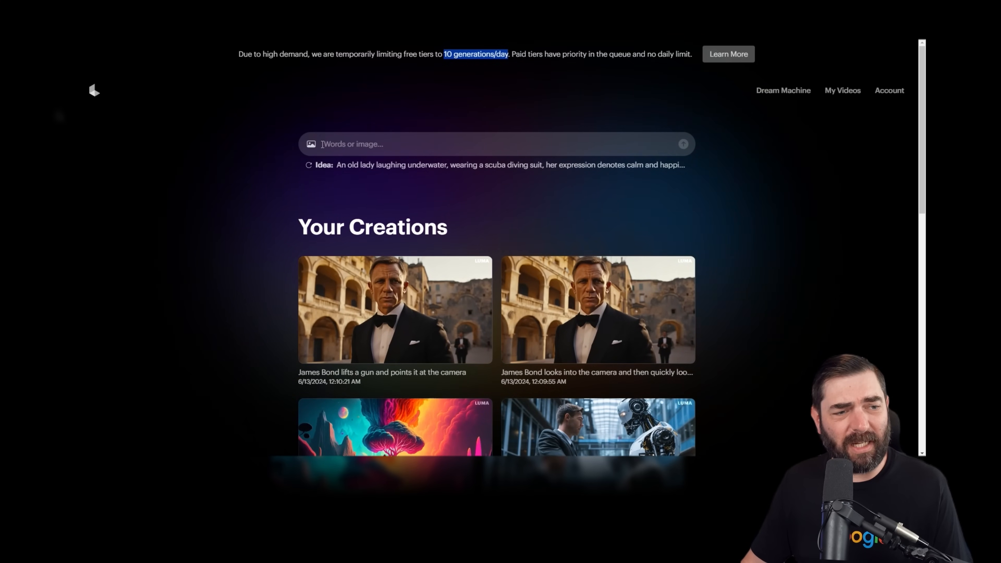
- In Luma Dream Machine, attach the downloaded club scene of pink-lit dancers against a yellow and pink background
click(311, 143)
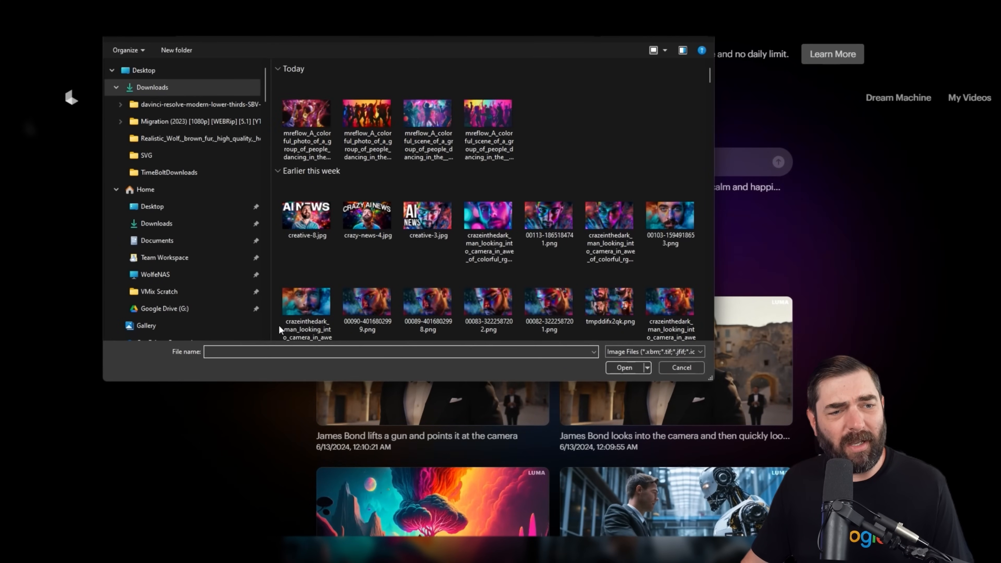
click(488, 115)
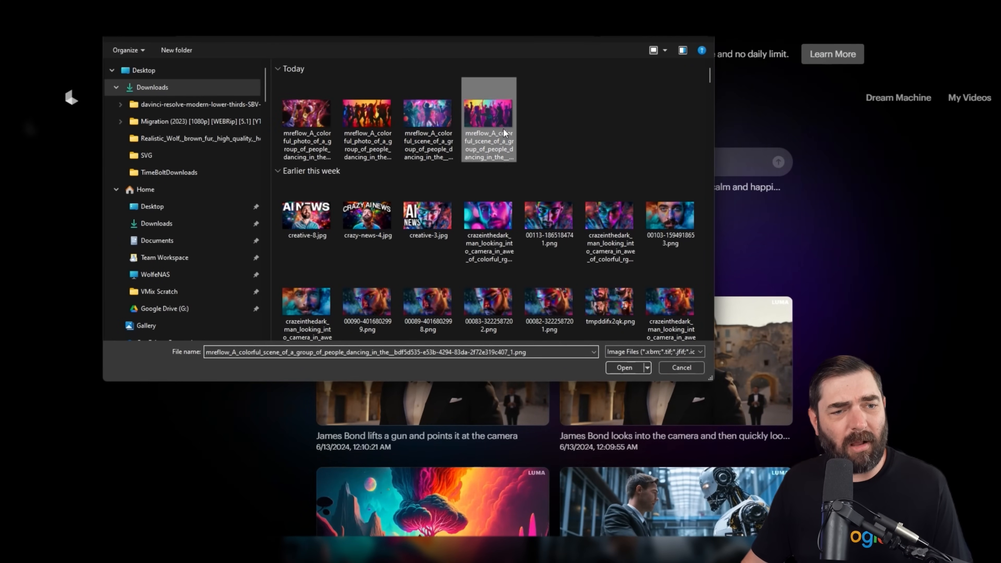
click(625, 368)
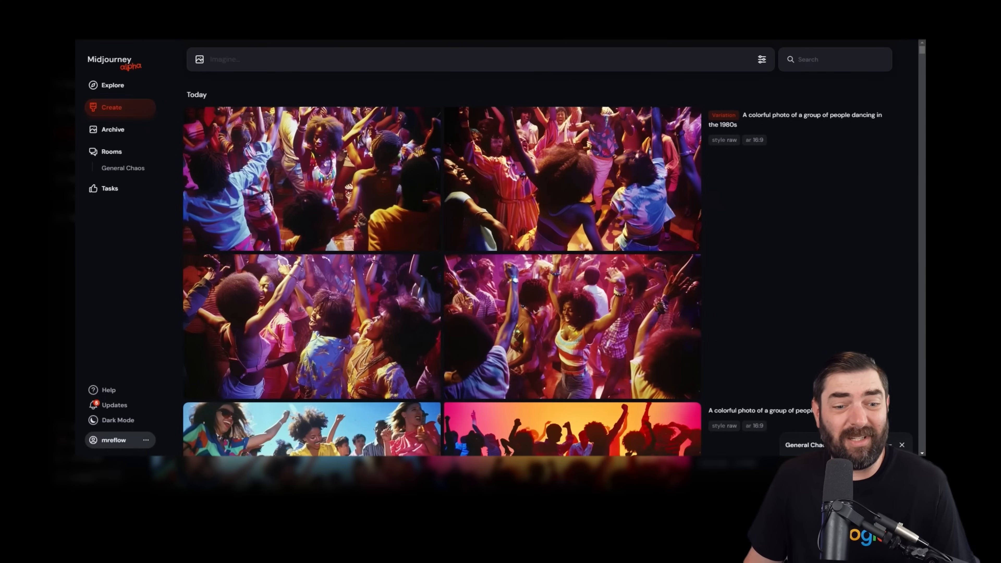
- Copy the prompt "A colorful scene of a group of people dancing in the 1980s in a retro club" from Midjourney and paste it into Dream Machine
scroll(716, 278, down, 15)
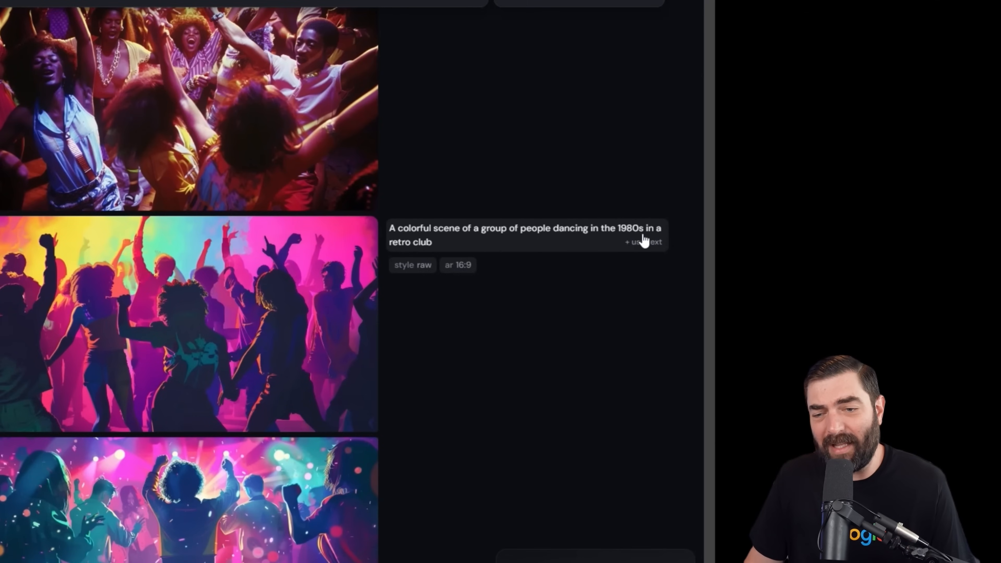
click(418, 246)
drag(451, 60, 243, 55)
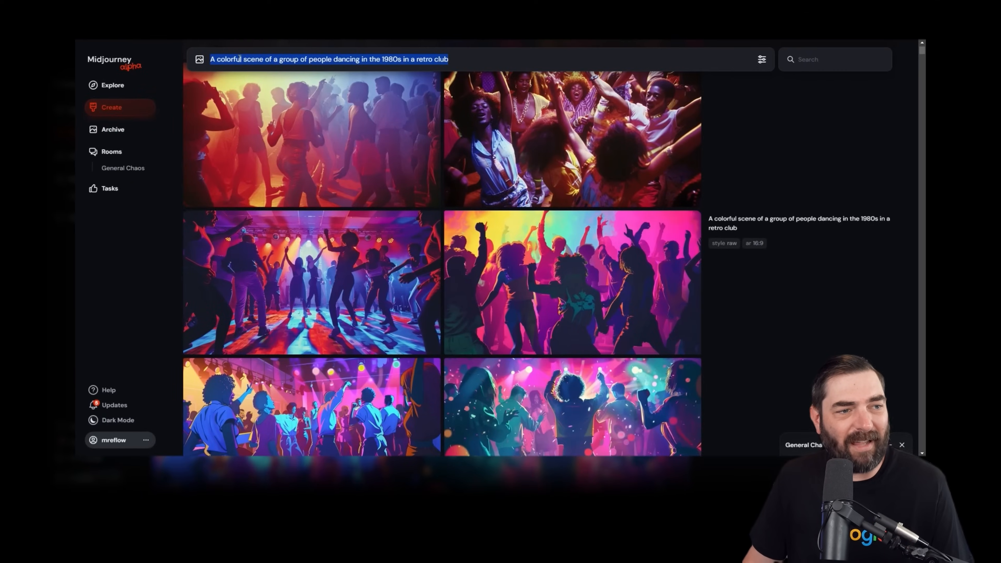
right_click(240, 59)
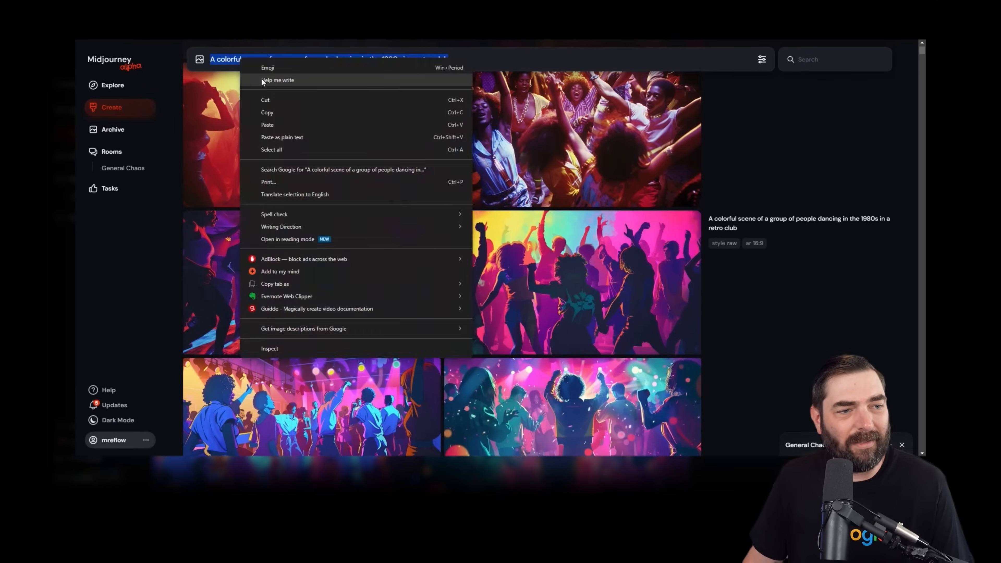
click(261, 146)
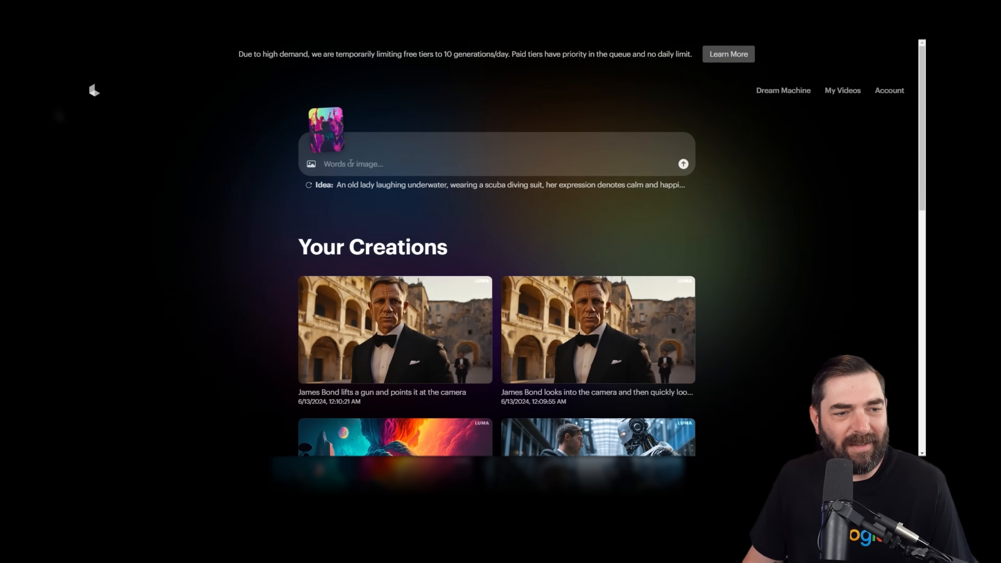
right_click(351, 164)
click(394, 263)
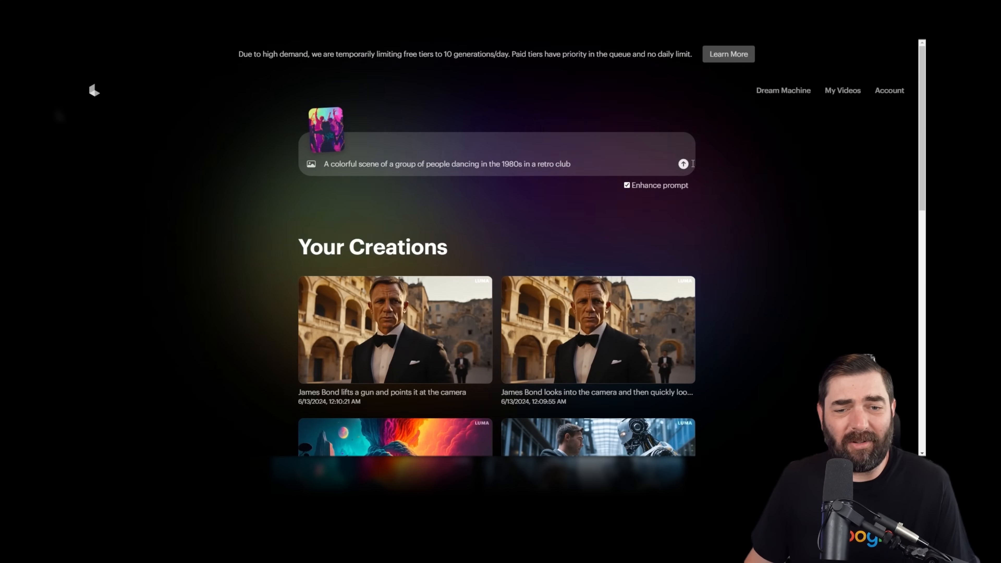
- Generate the pink-lit dance video, attach the downloaded teal-and-pink club scene, and paste the same retro club prompt for it
click(685, 164)
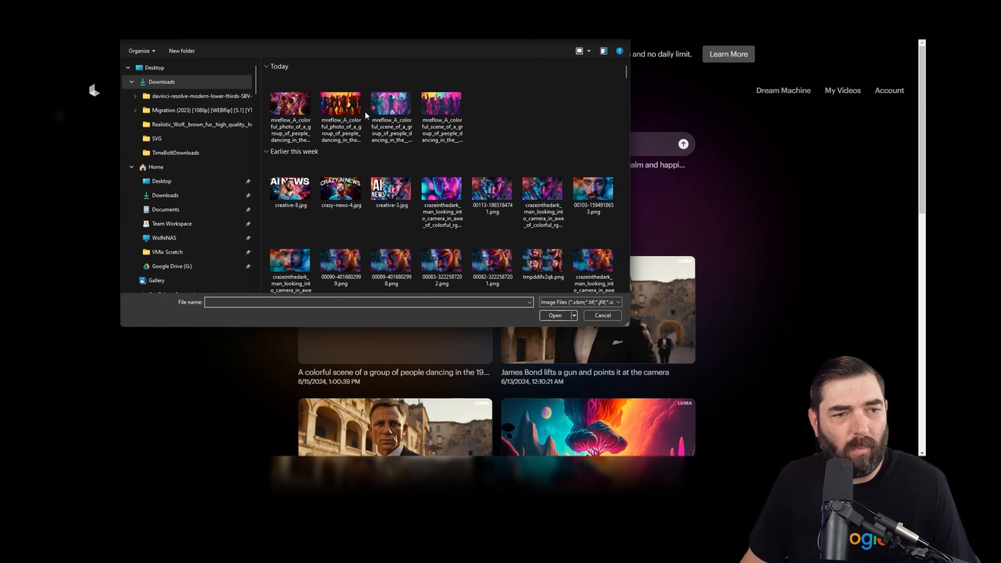
click(390, 103)
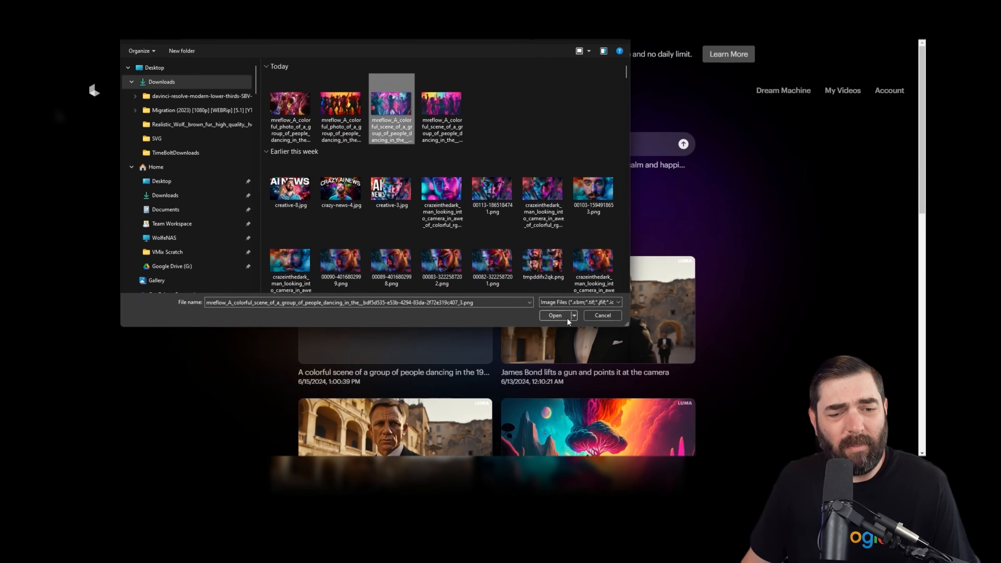
click(556, 315)
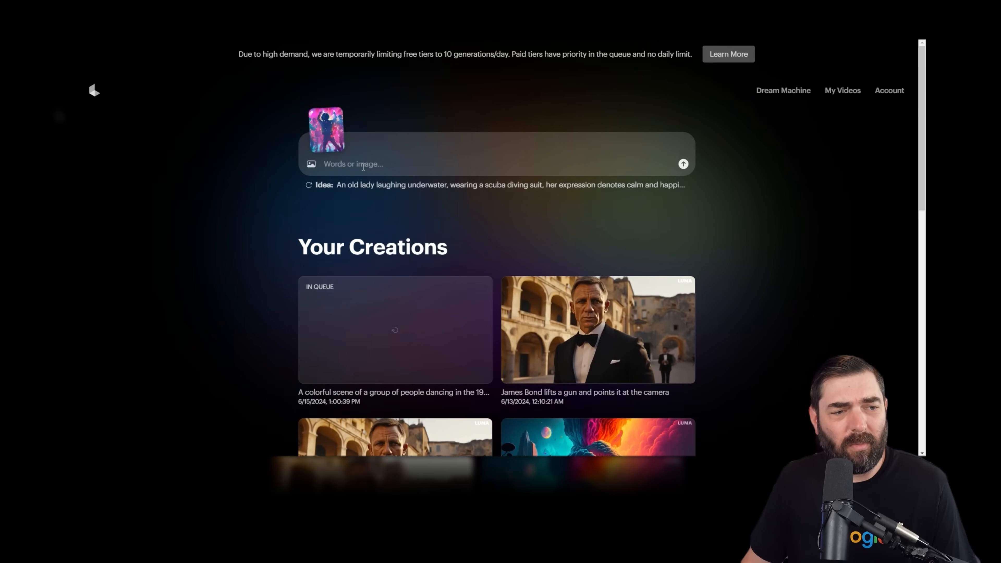
right_click(363, 166)
click(394, 266)
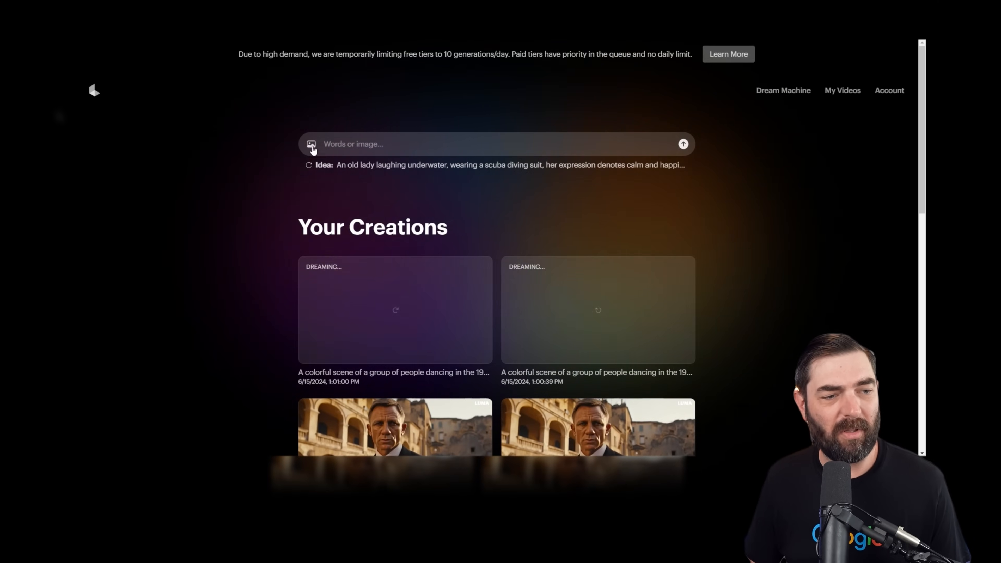
- Attach the downloaded photo of silhouetted dancers against the orange background for a new video
click(97, 45)
click(349, 128)
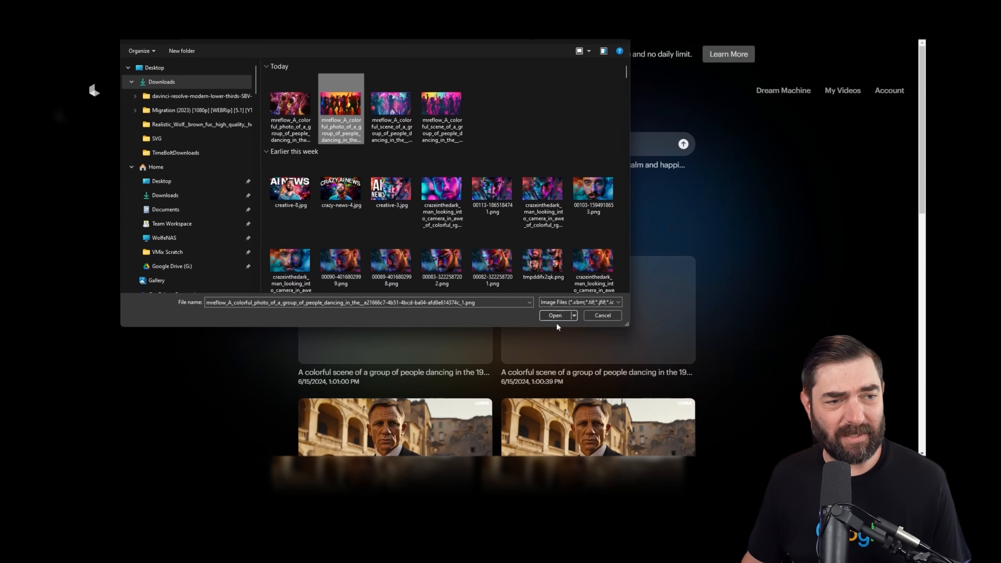
click(563, 317)
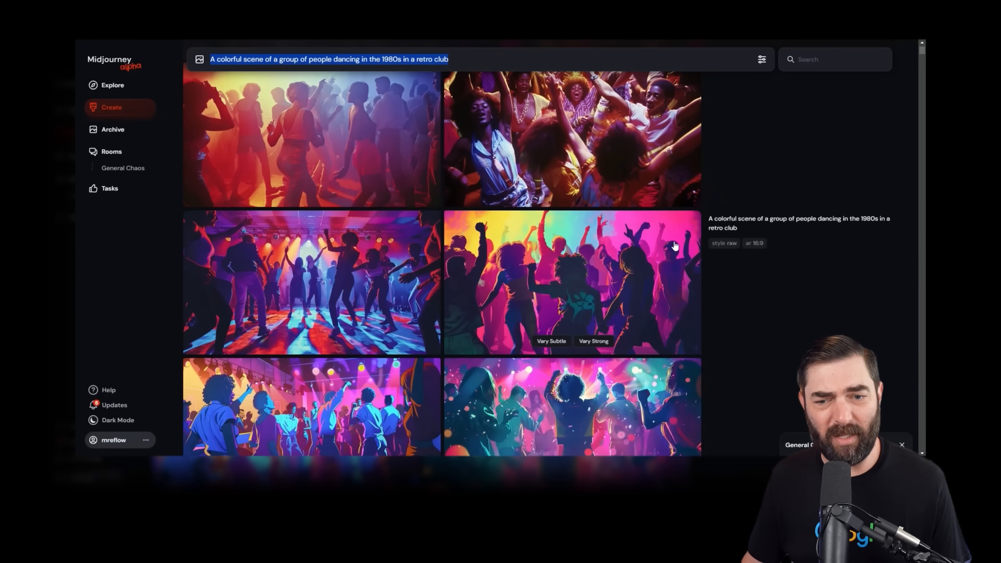
- Copy the 1980s dance photo prompt from Midjourney into Dream Machine, shorten it to "a group of people dancing in the 1980s", and generate the video
scroll(756, 134, up, 10)
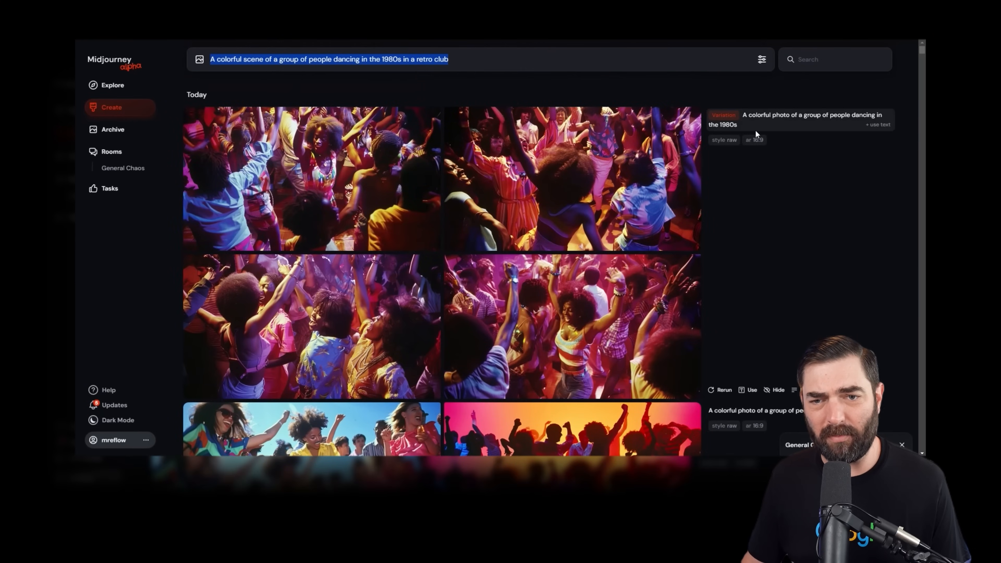
click(757, 133)
right_click(232, 55)
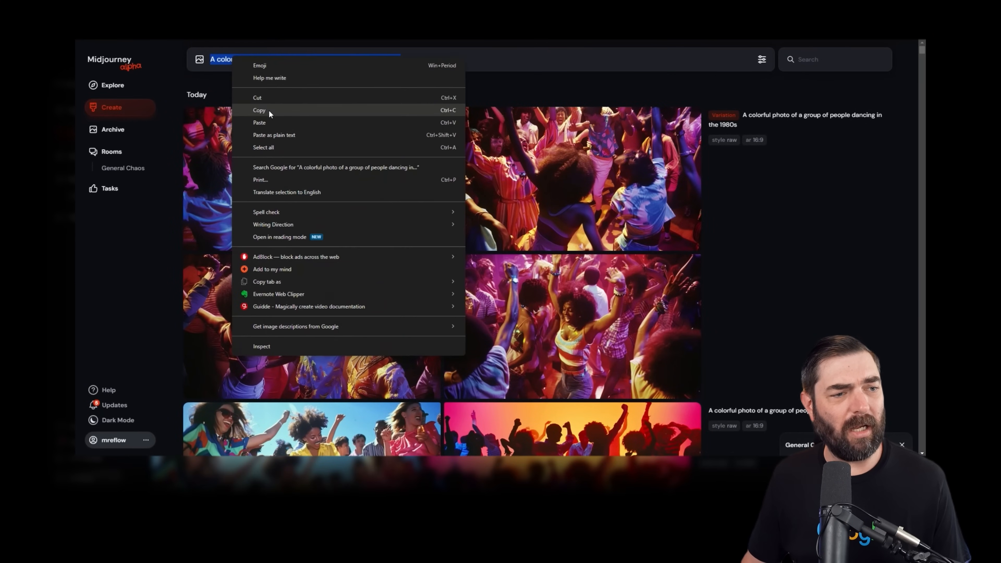
click(257, 111)
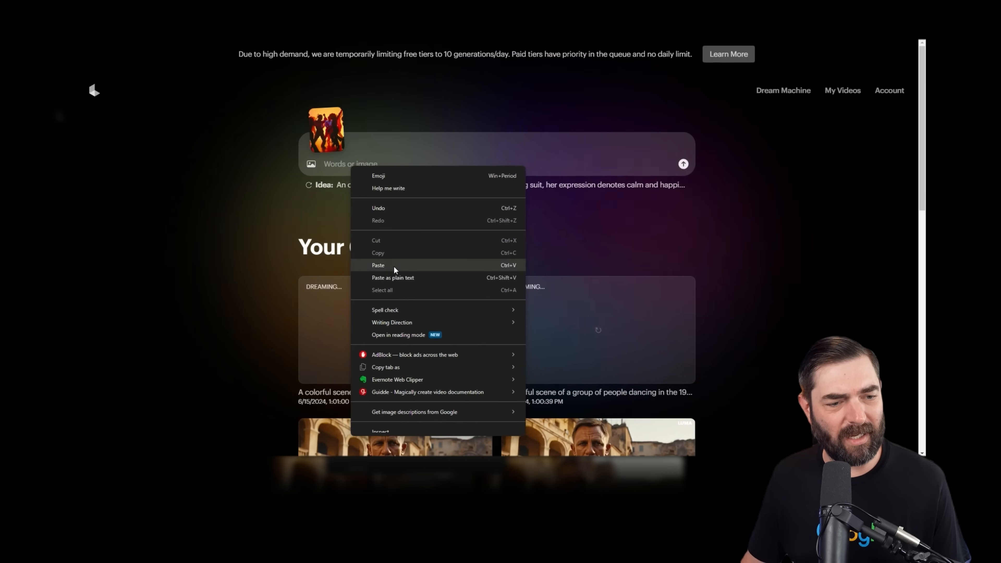
click(378, 266)
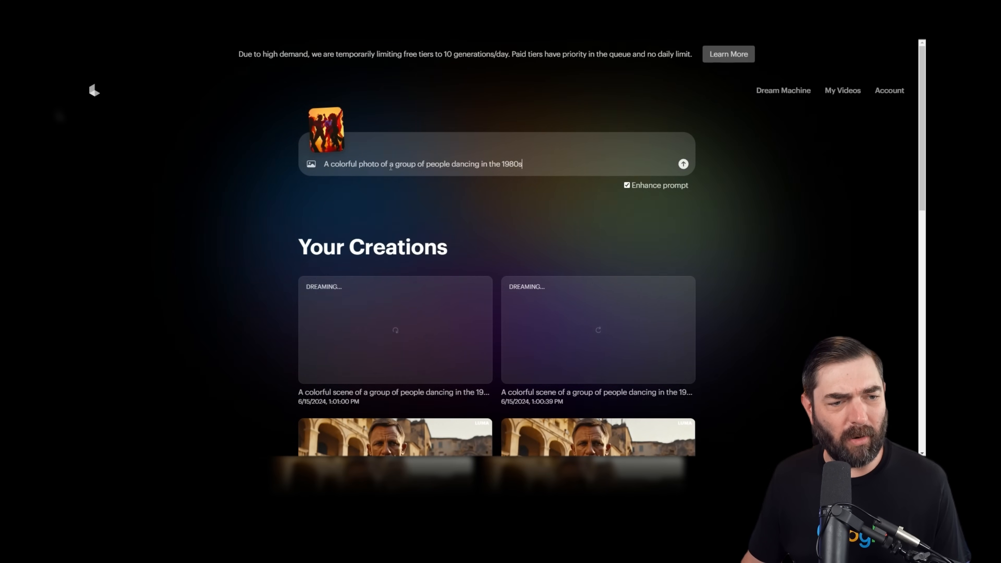
key(BackSpace)
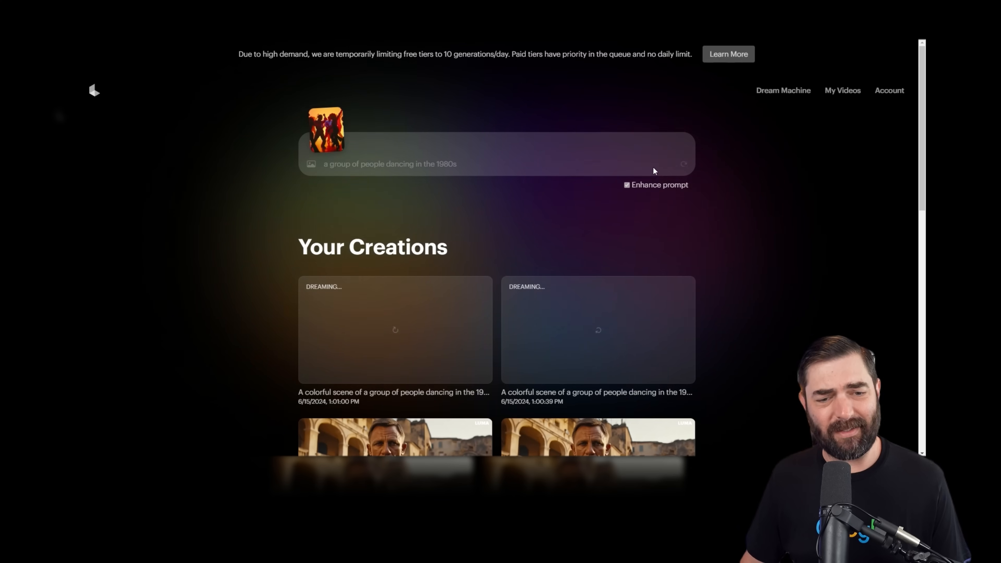
key(Return)
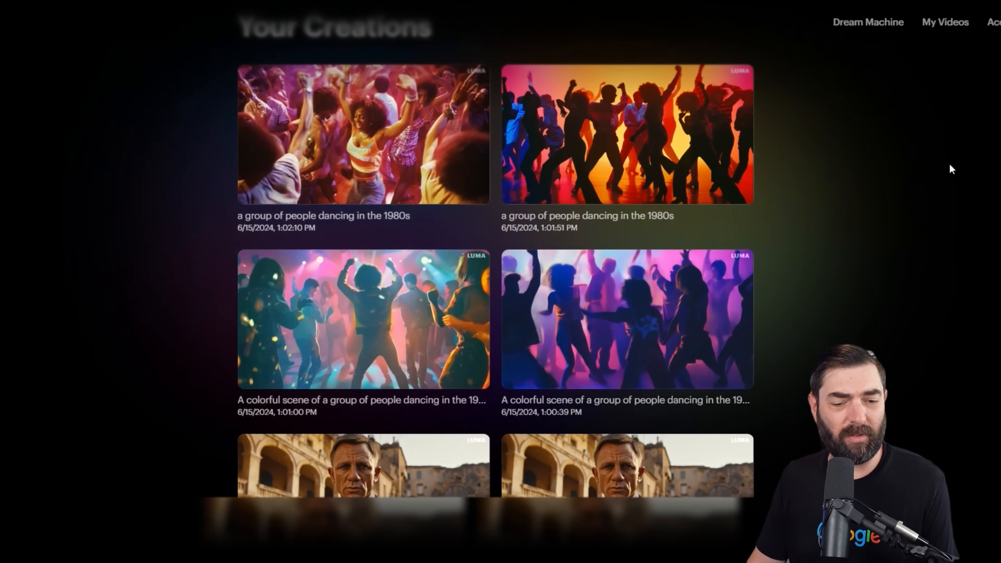
- Review the generated dance clips in Dream Machine and read through the song's lyrics in Suno
scroll(727, 343, down, 2)
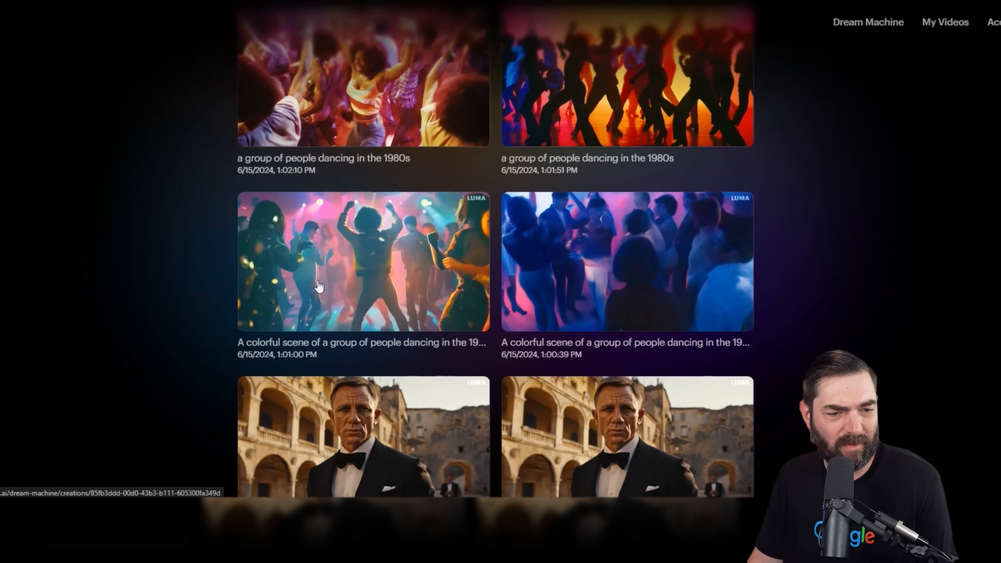
scroll(972, 291, up, 3)
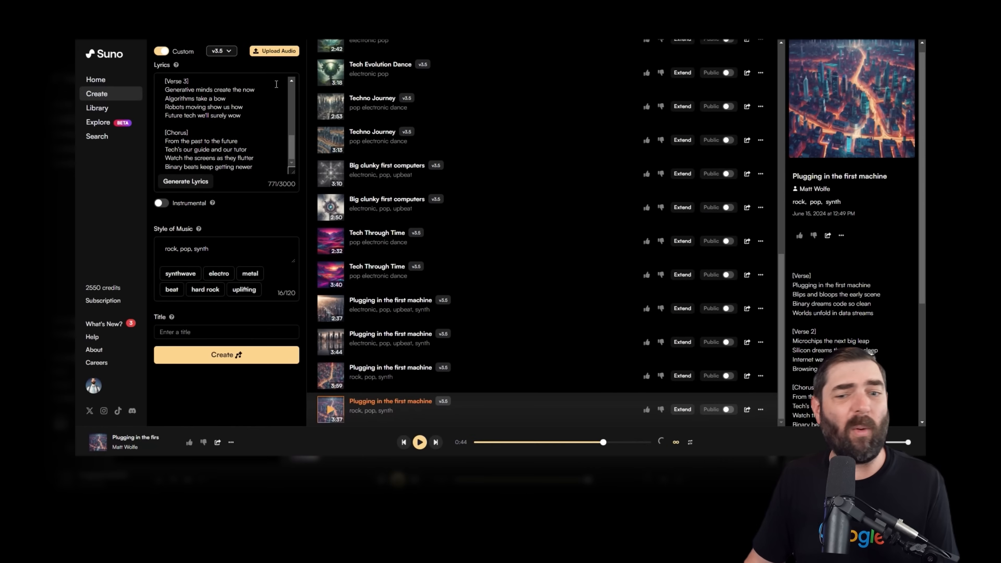
scroll(924, 183, down, 3)
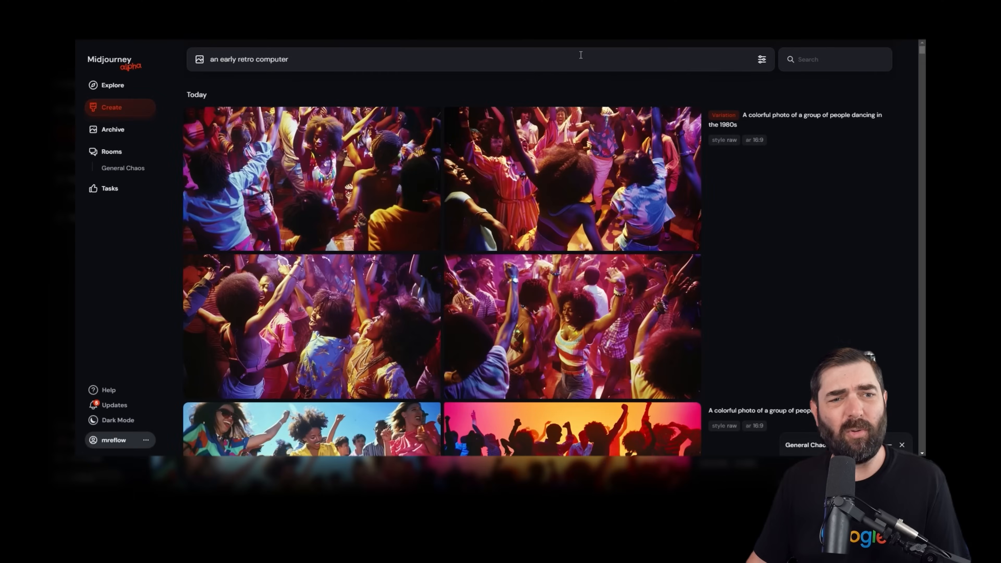
- In Midjourney, generate images of "an early retro computer" and reuse the prompt for another 16:9 batch in Standard mode
key(Return)
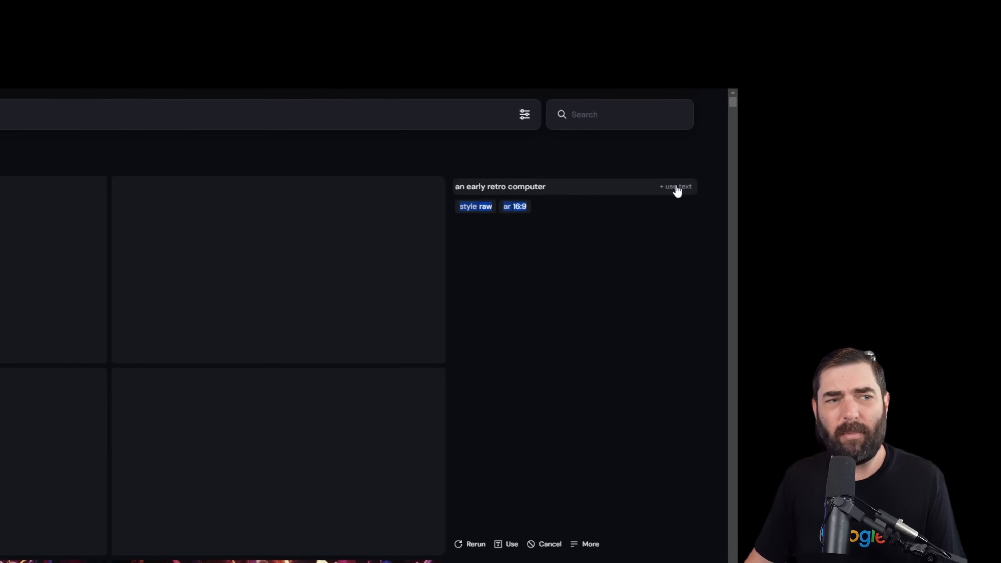
click(635, 191)
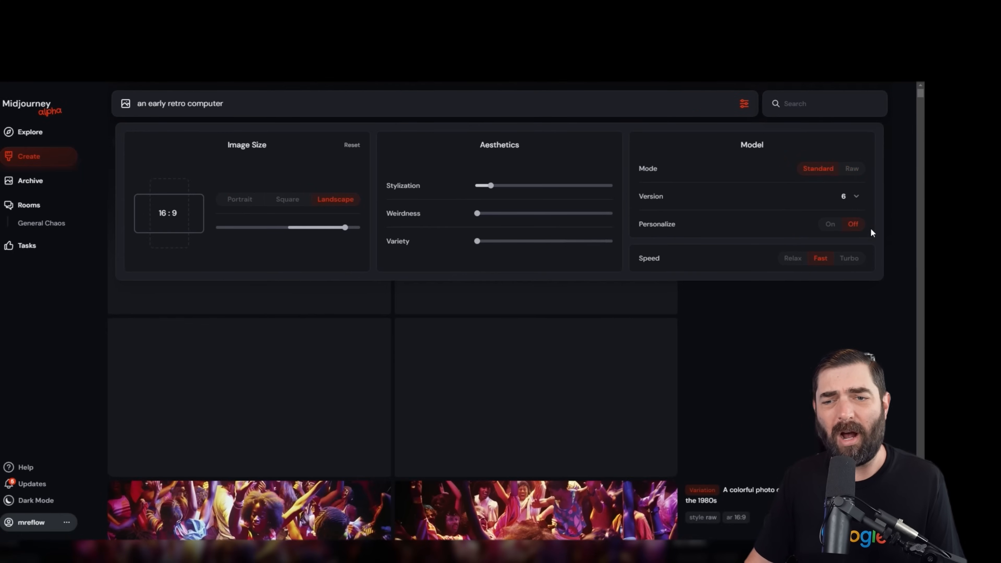
click(760, 316)
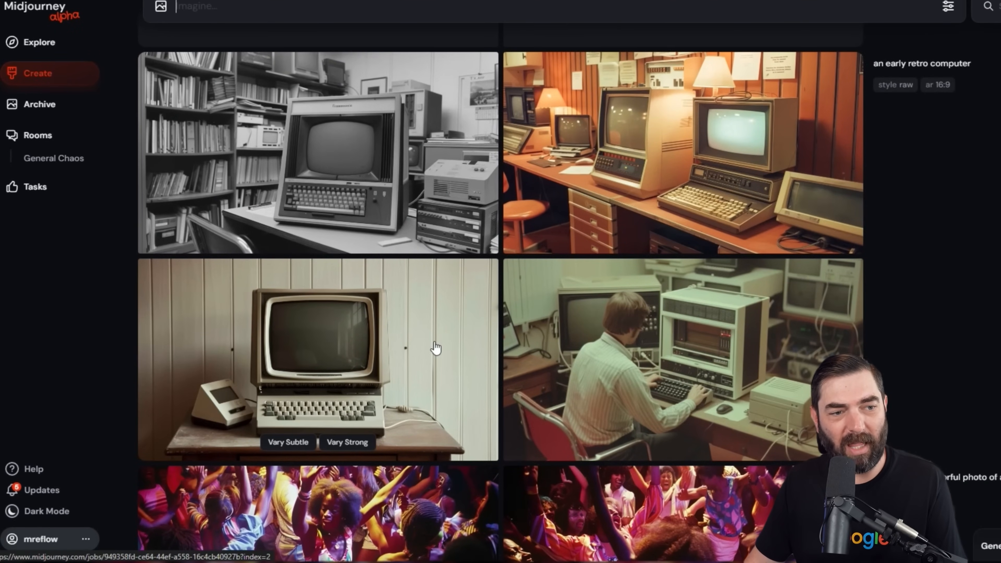
- Download the images of the orange wood-walled computer room and the lone computer against pale panelling, and open the beige office computer image
click(688, 138)
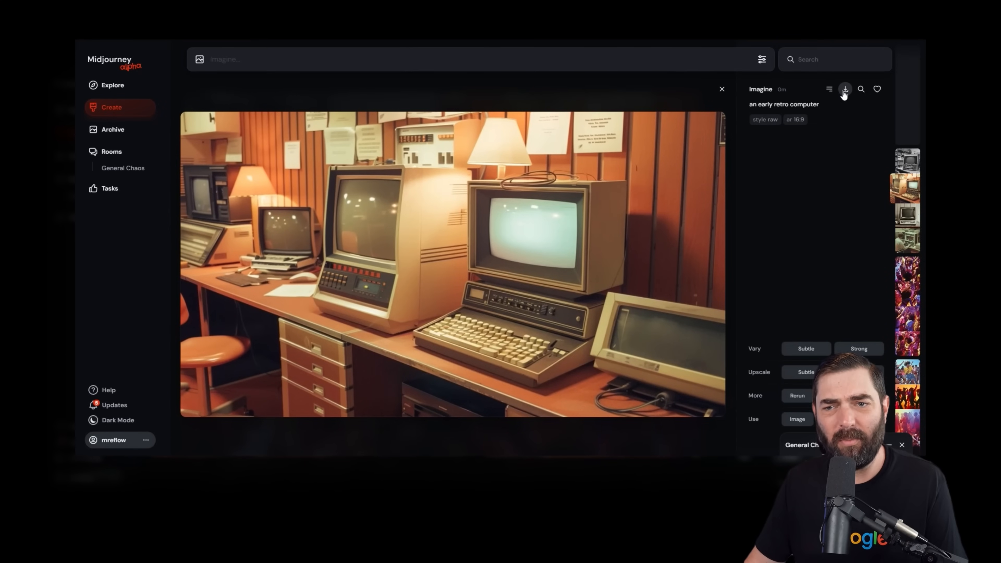
click(844, 90)
scroll(575, 209, down, 1)
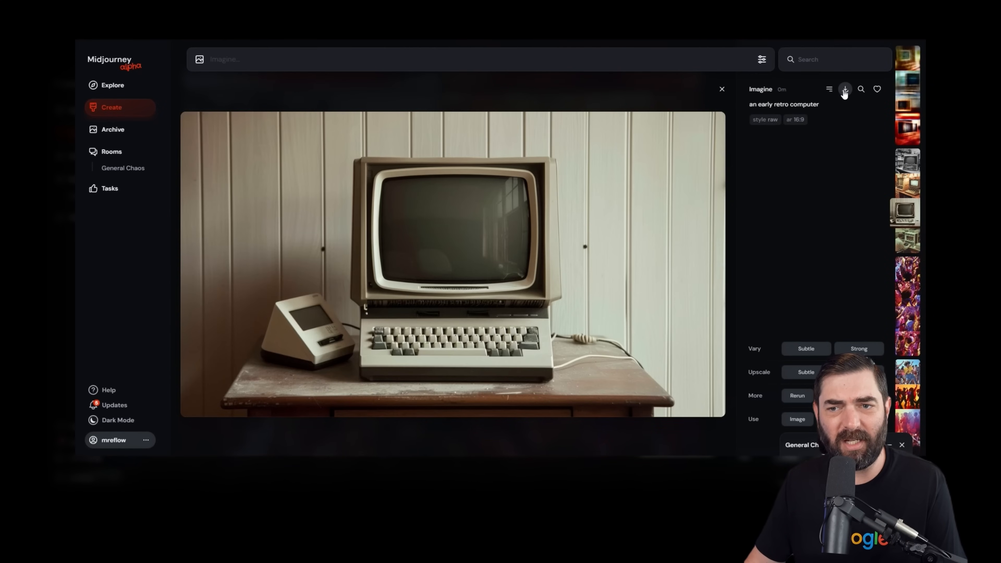
key(Escape)
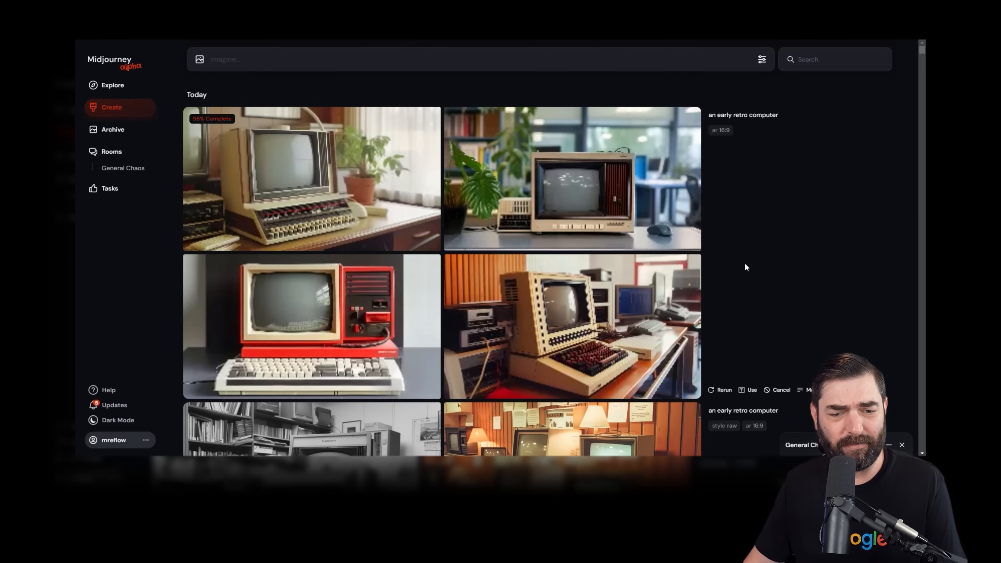
click(629, 324)
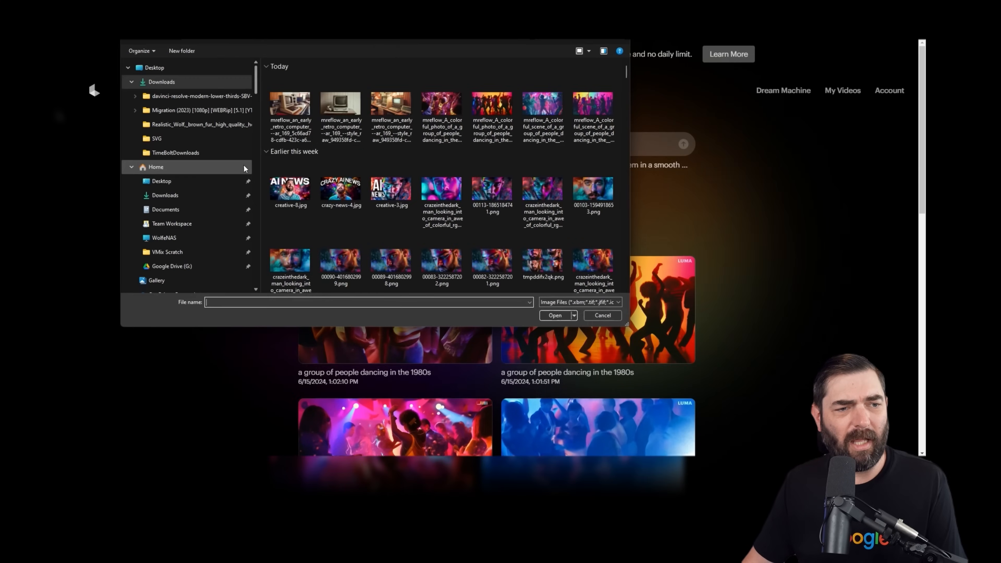
- In Dream Machine, generate a video from the orange-room image with the prompt "an early retro computer" and attach the lone computer image
click(554, 315)
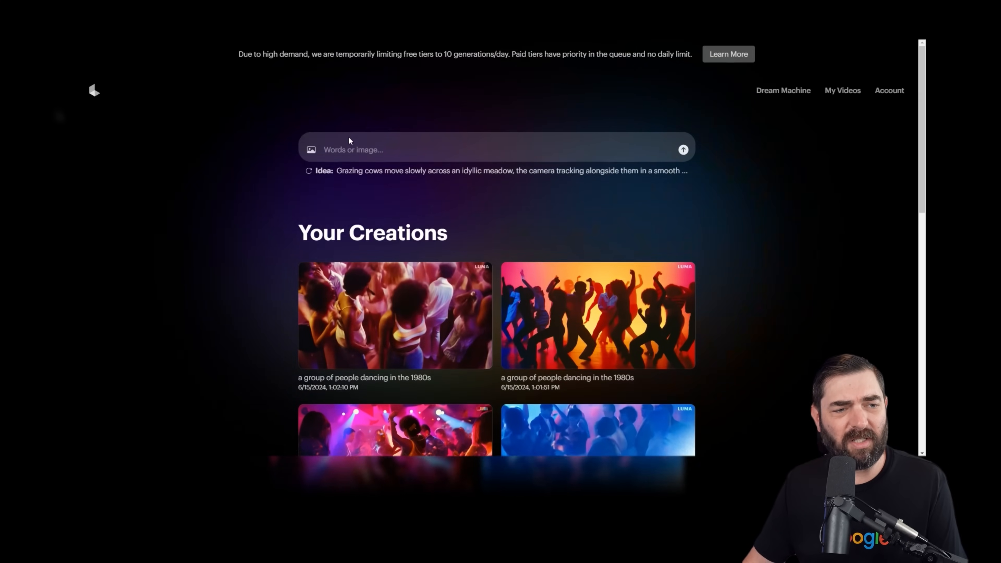
click(385, 265)
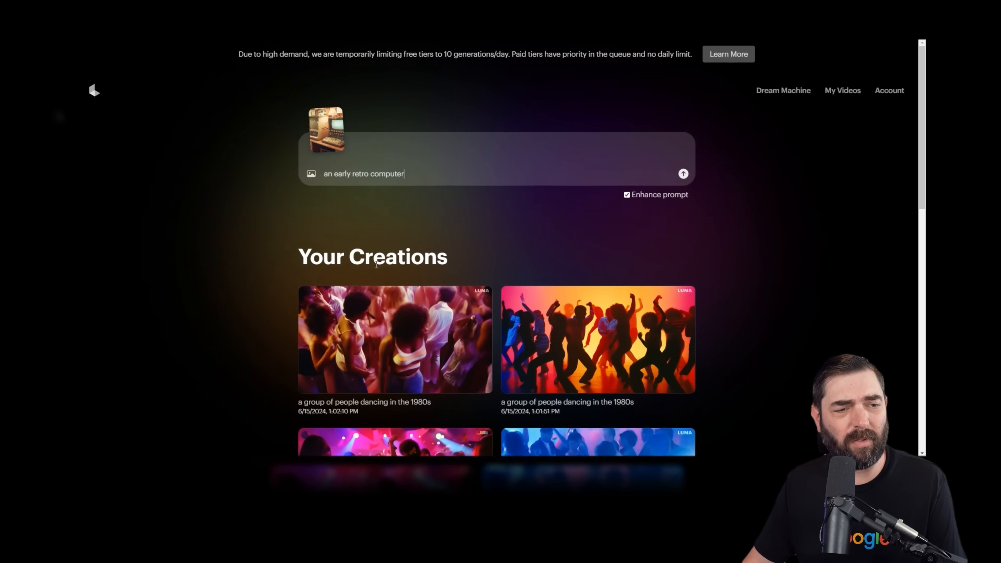
click(683, 174)
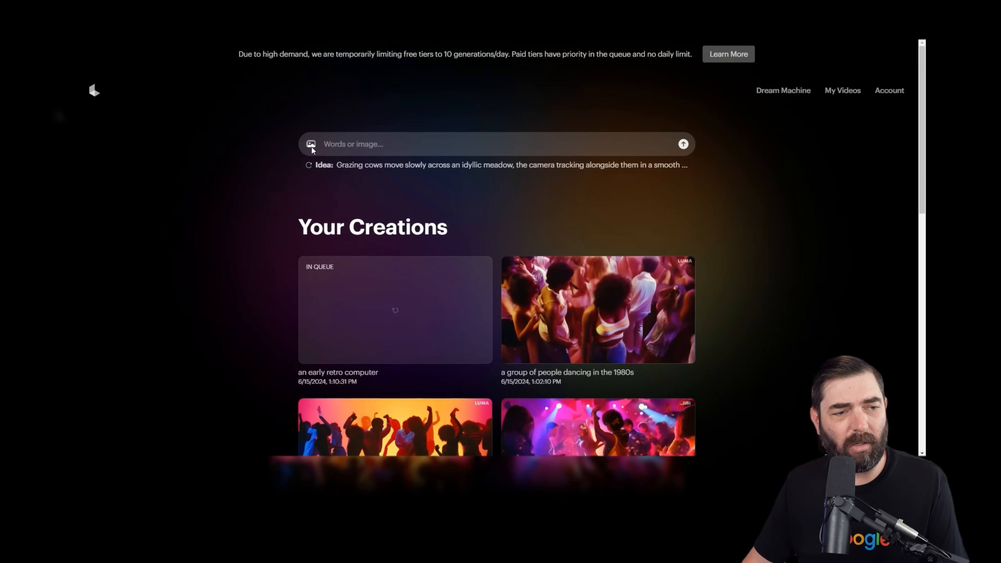
click(311, 145)
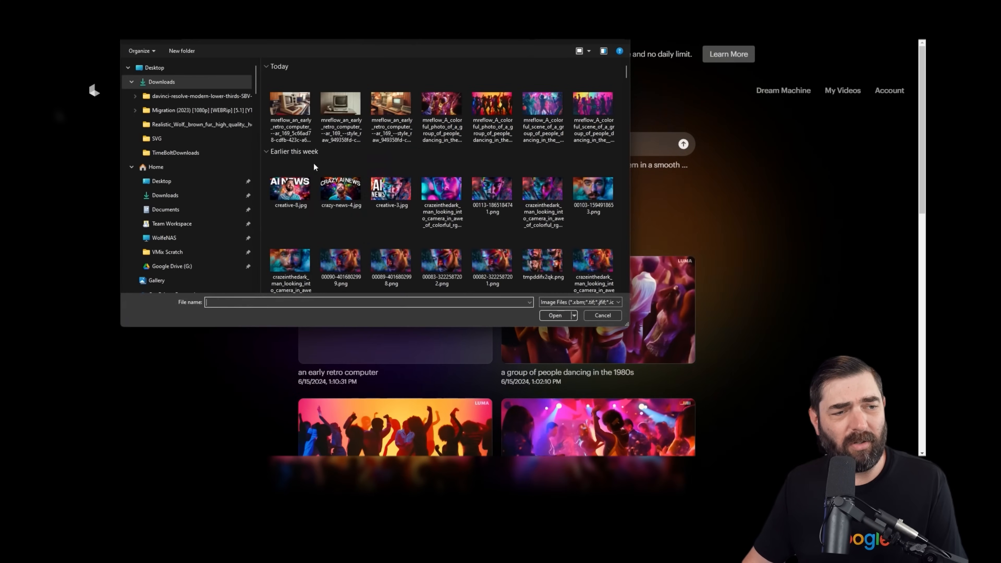
click(555, 315)
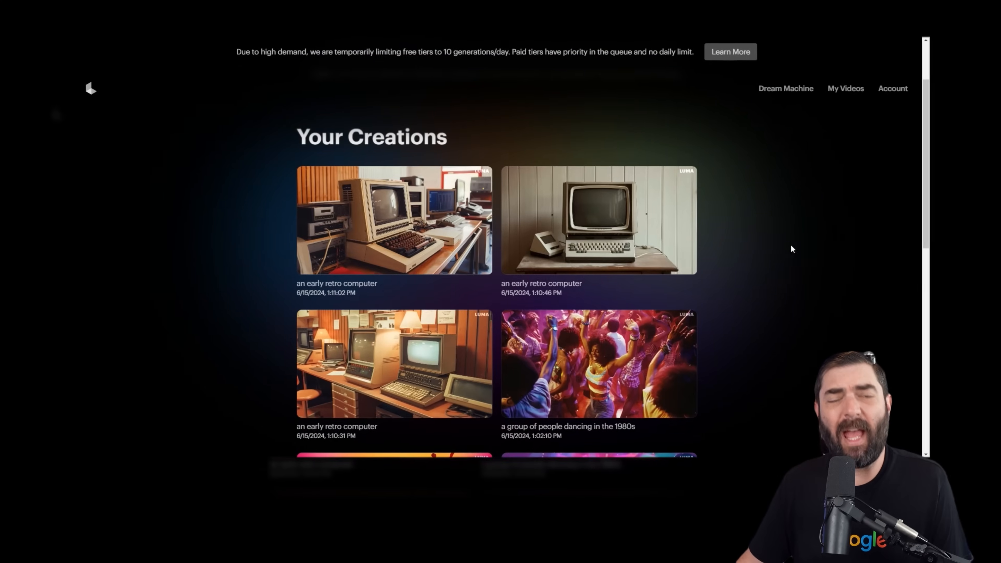
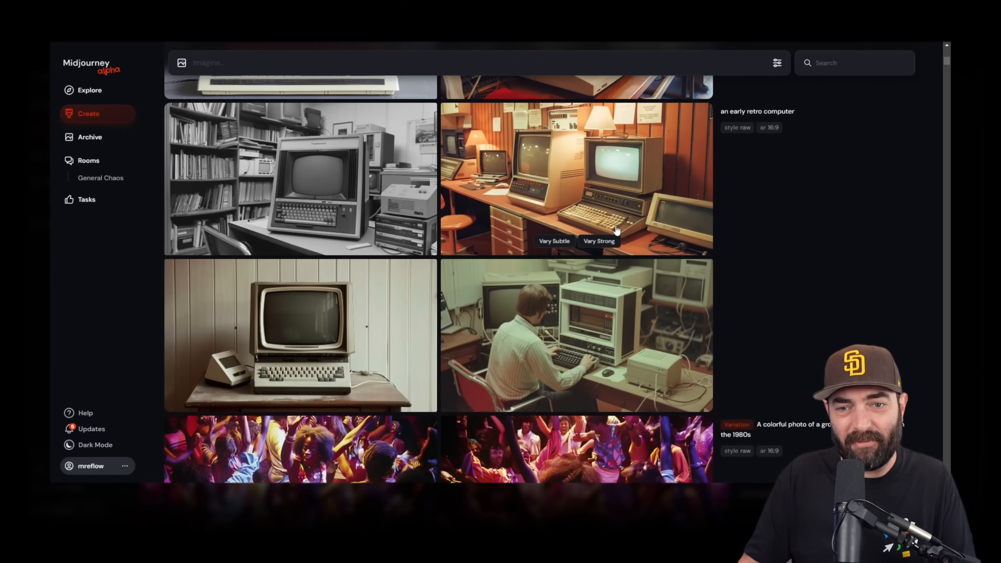
- Look through the Midjourney images created for the lyric themes and the clips animated from them in Luma Dream Machine
scroll(599, 262, up, 15)
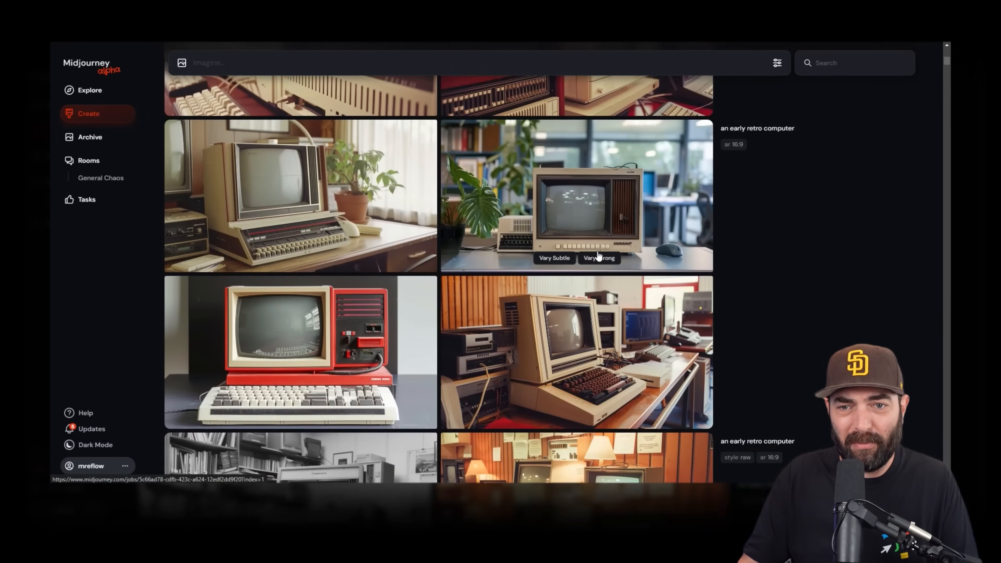
scroll(684, 230, up, 10)
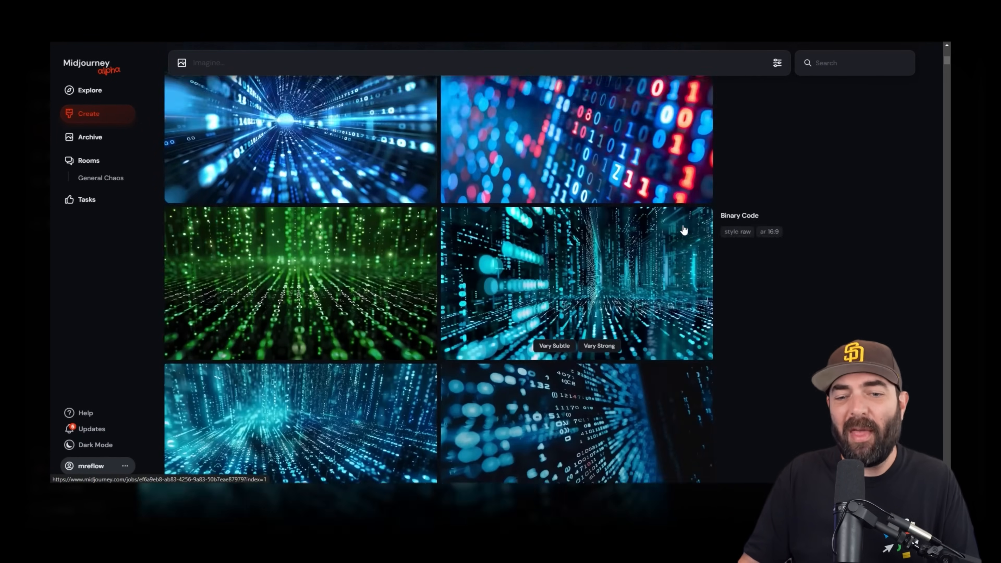
scroll(689, 231, up, 10)
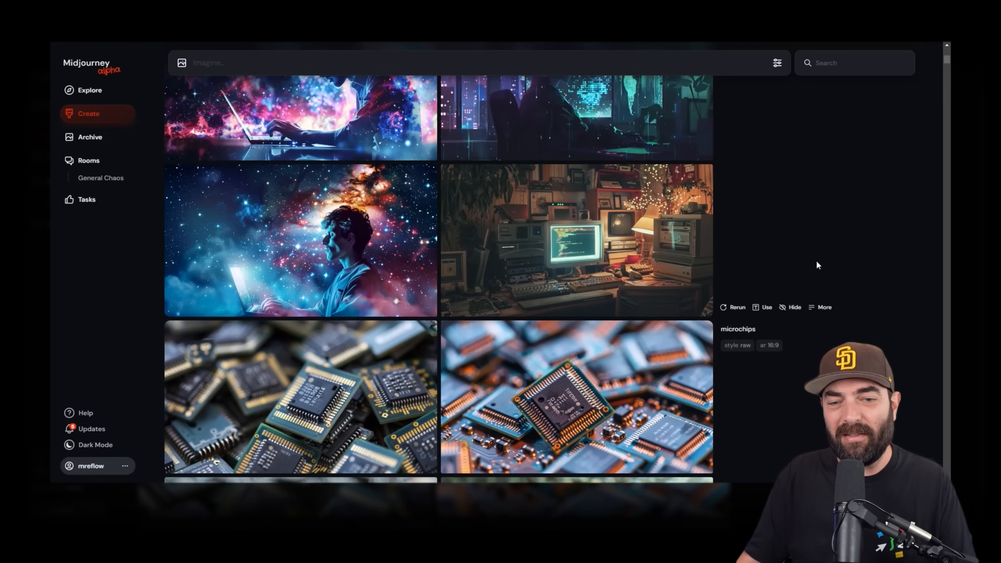
scroll(817, 261, up, 5)
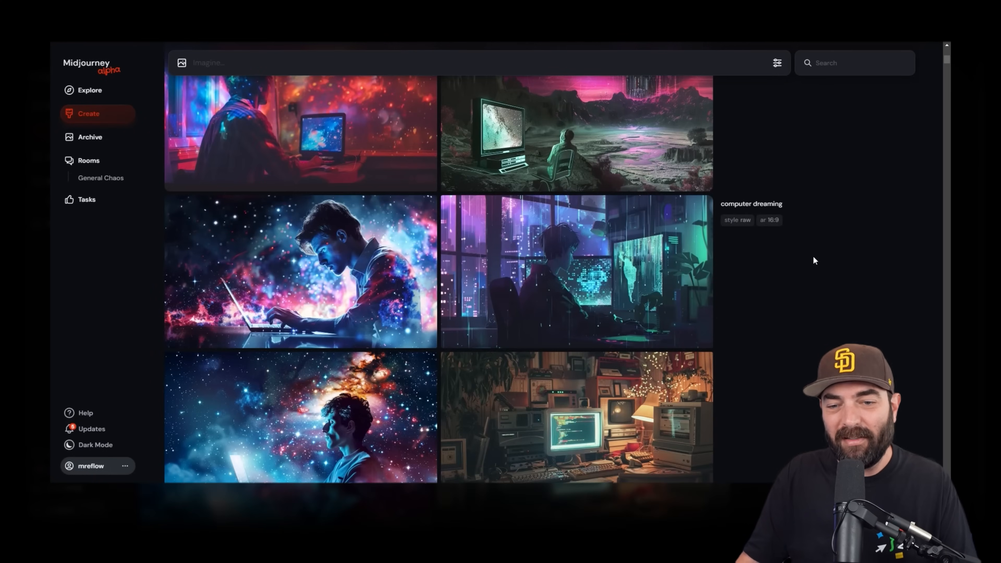
scroll(816, 259, up, 10)
scroll(822, 263, up, 15)
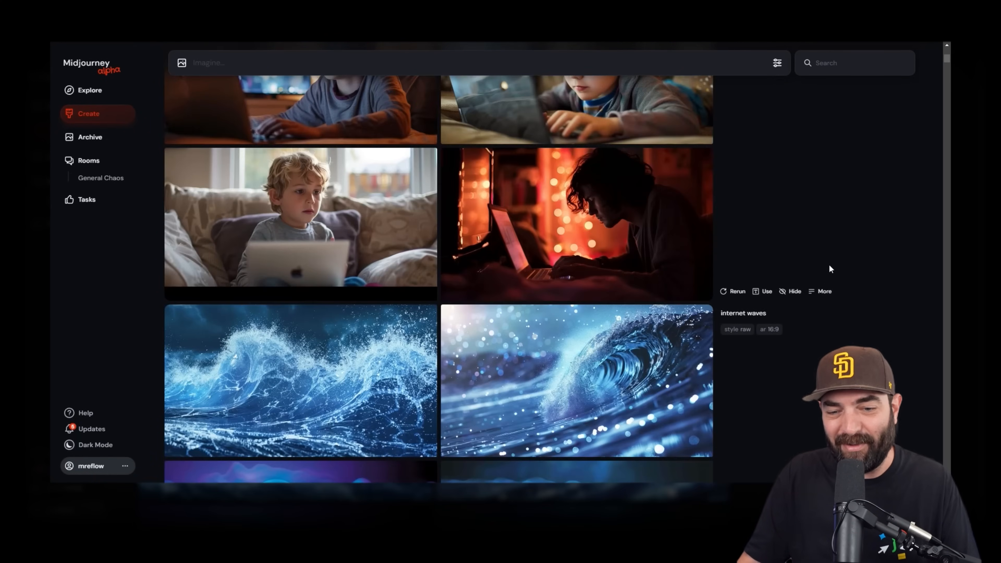
scroll(829, 265, up, 6)
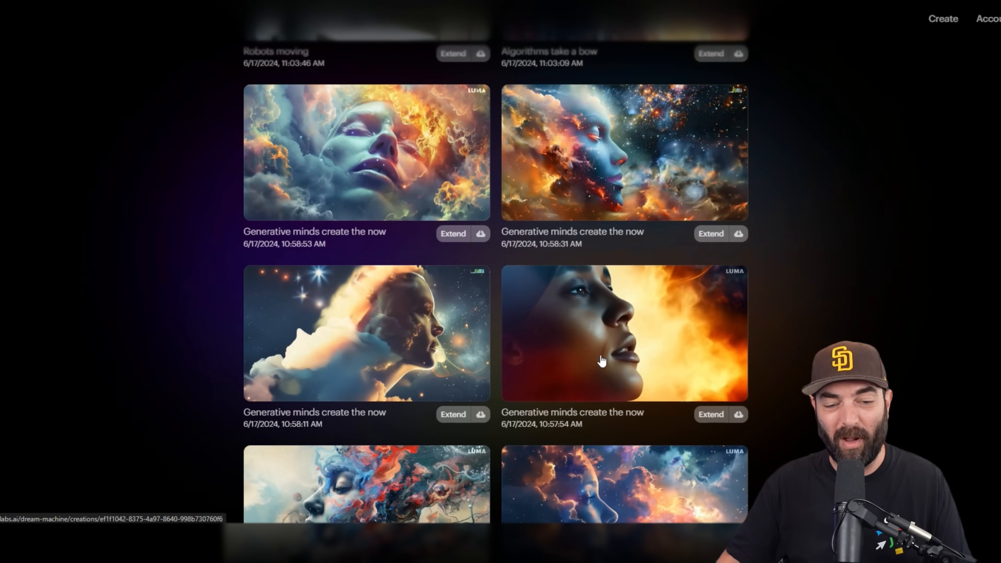
scroll(944, 253, up, 2)
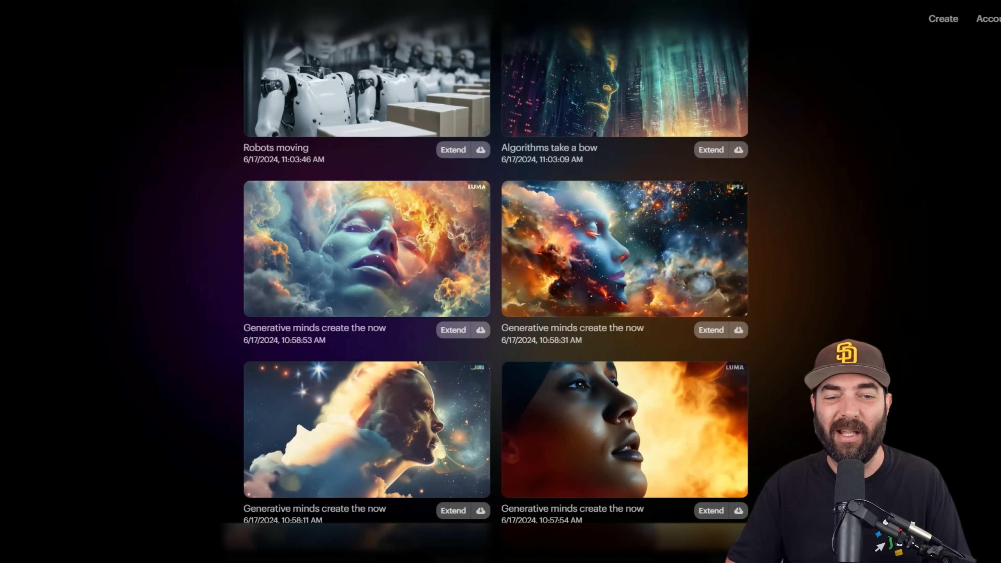
scroll(496, 276, up, 12)
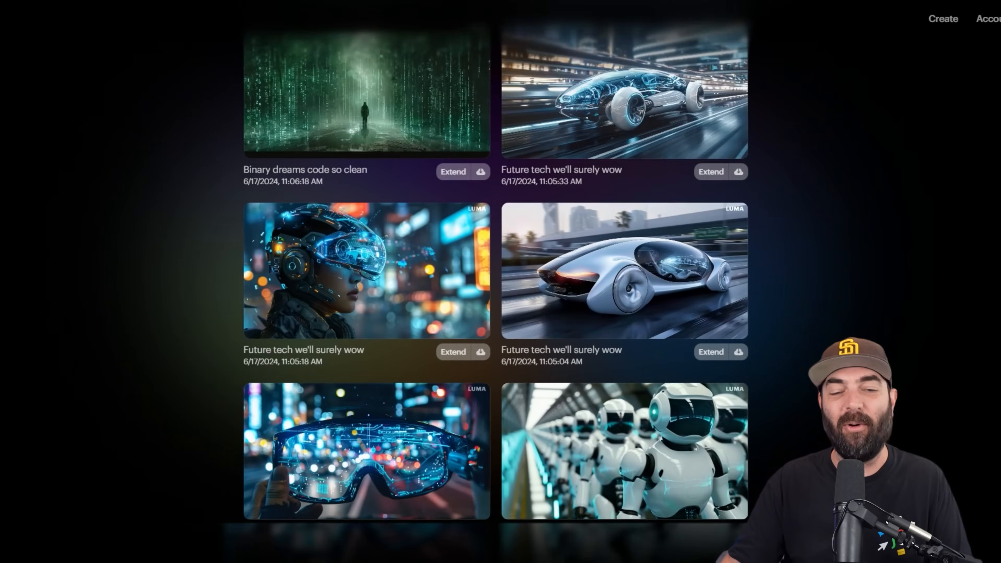
scroll(496, 277, up, 5)
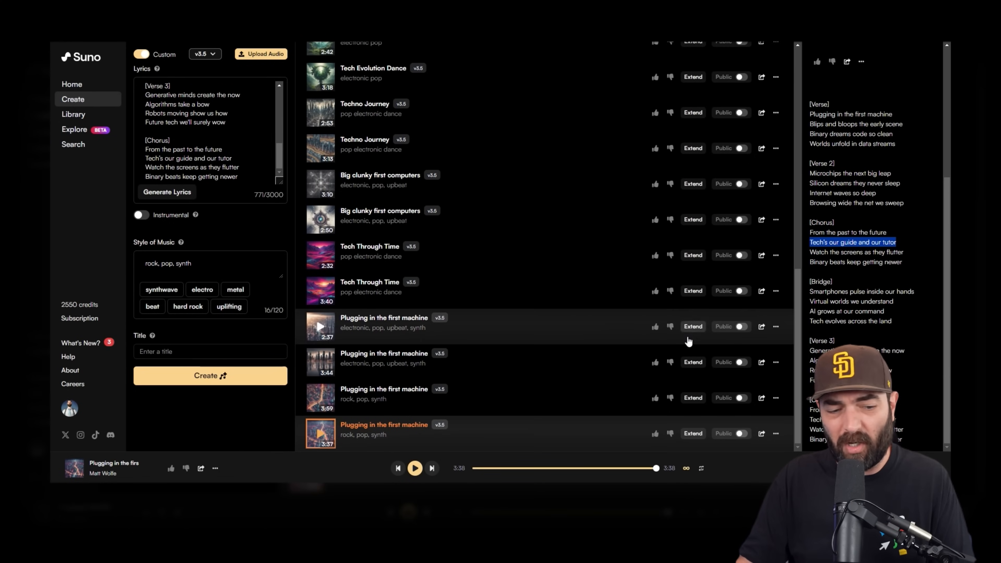
- Switch to Suno and download the audio of the last "Plugging in the first machine" song, in the rock, pop, synth style
click(776, 434)
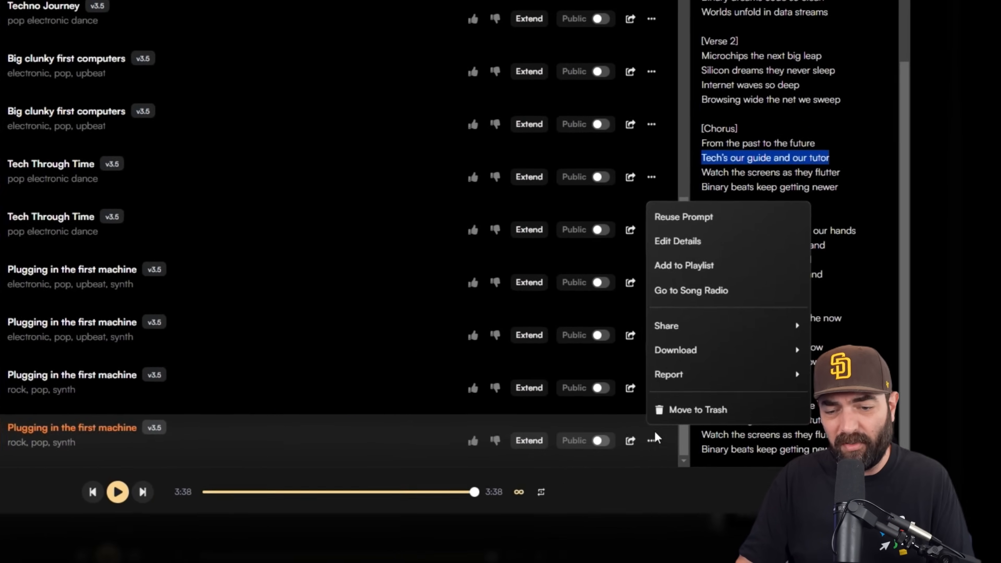
click(907, 379)
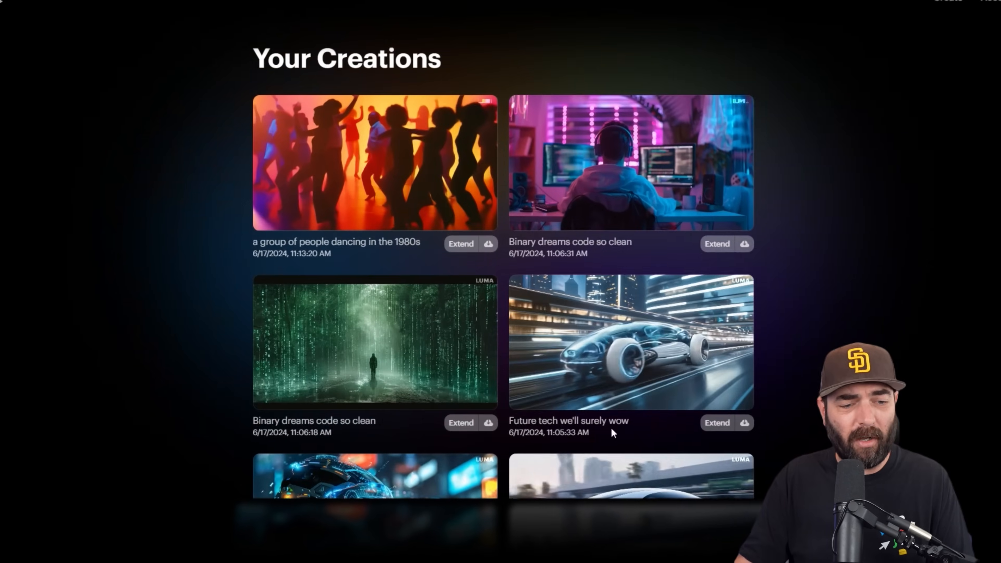
scroll(613, 335, down, 5)
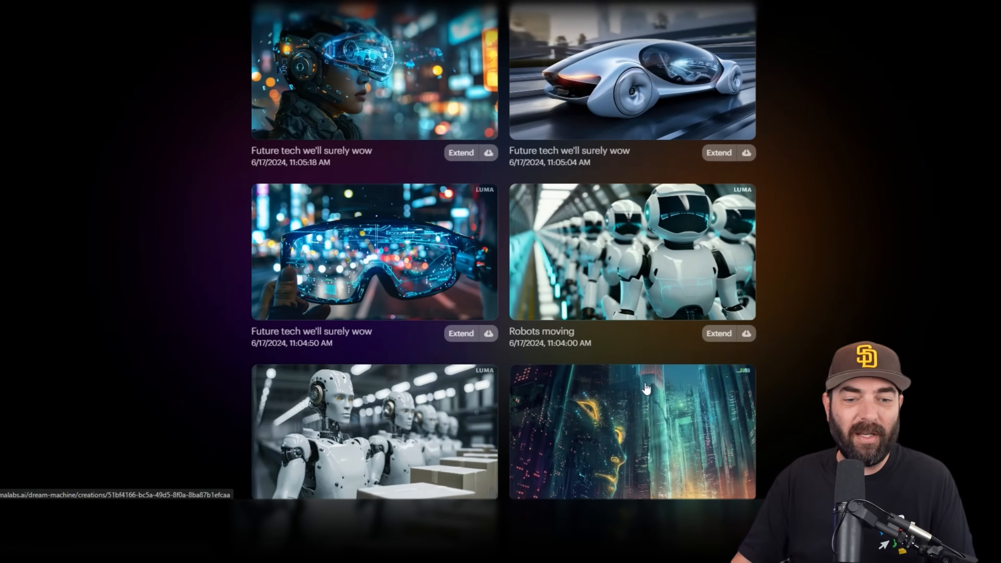
scroll(646, 389, up, 10)
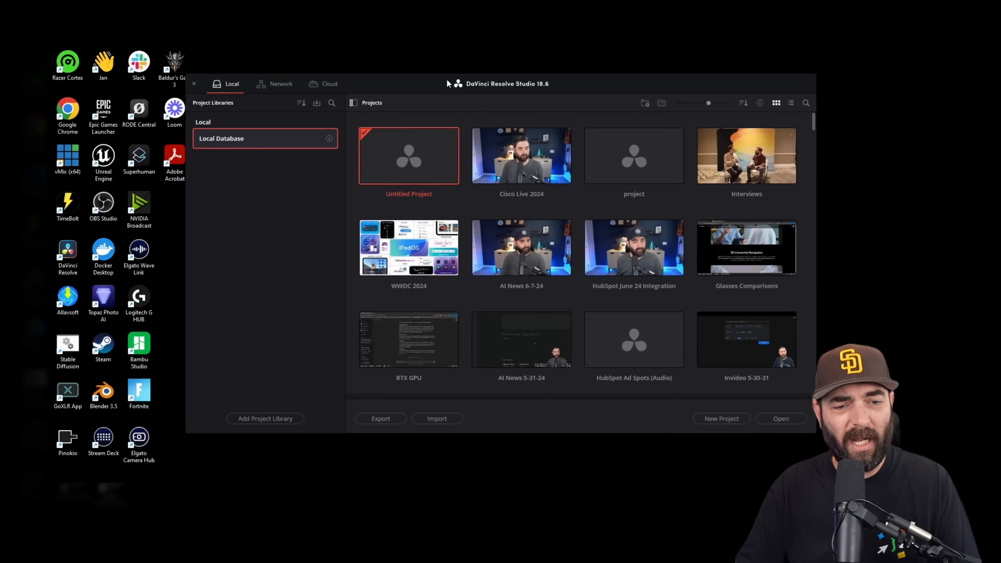
- In DaVinci Resolve, open Untitled Project, place "Plugging in the first machine.mp3" at the start of the timeline, and play its opening
mouse_move(447, 79)
mouse_down()
mouse_move(472, 64)
mouse_move(453, 61)
mouse_up()
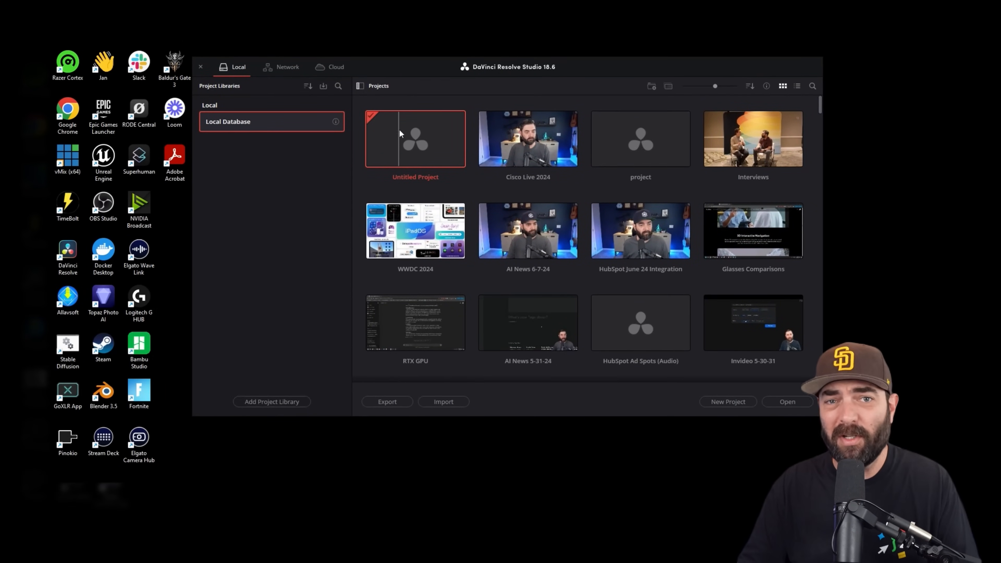
double_click(429, 139)
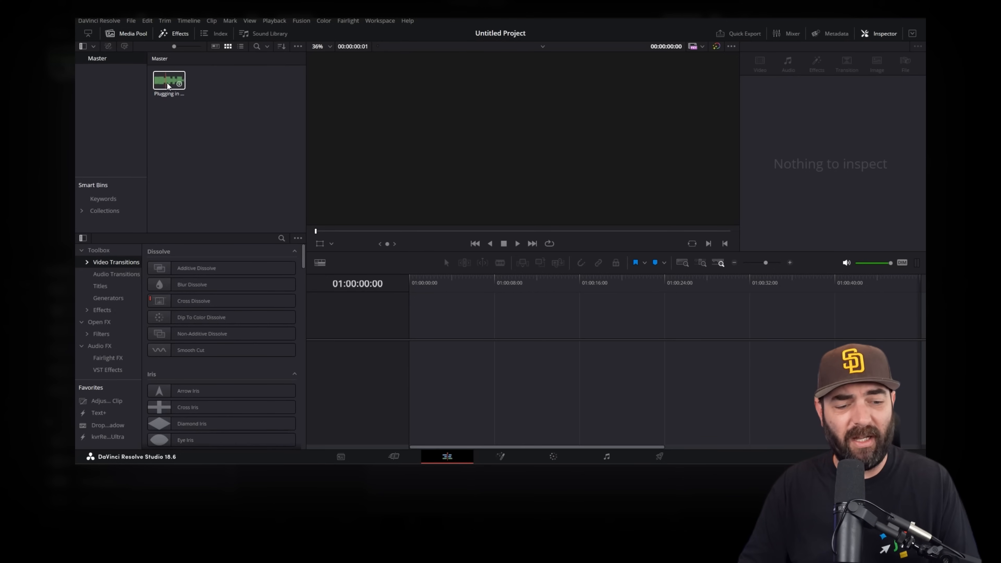
drag(168, 86, 411, 375)
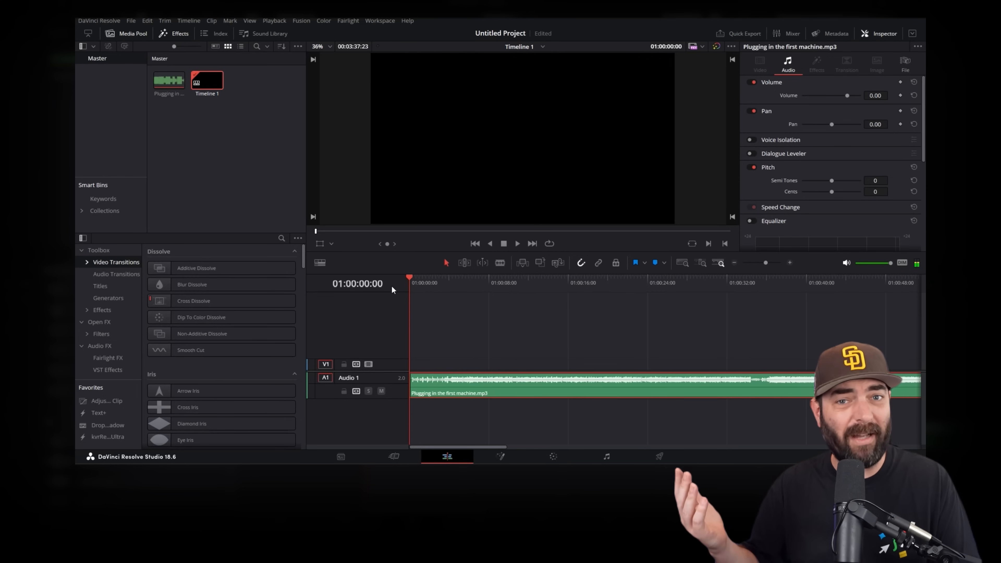
key(space)
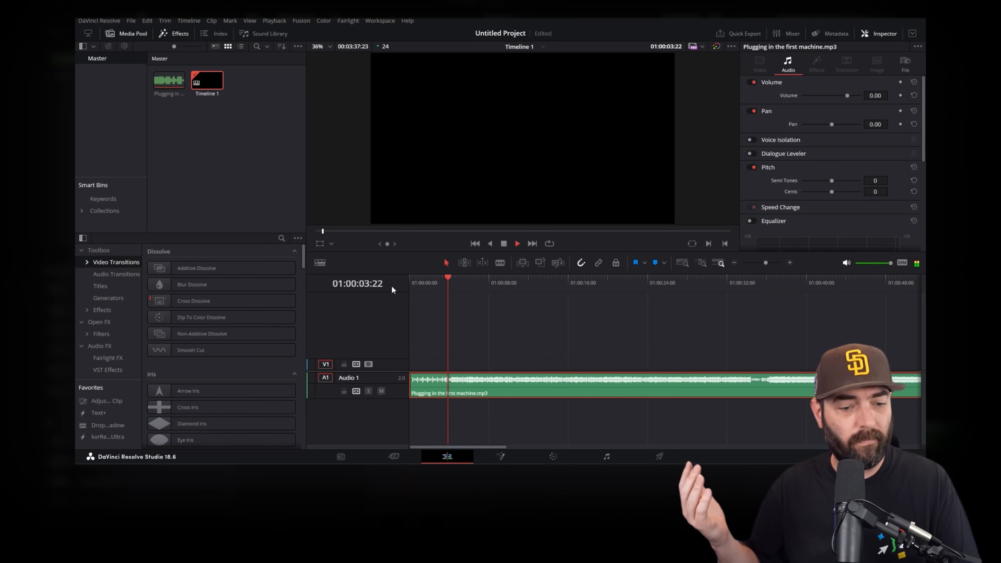
key(space)
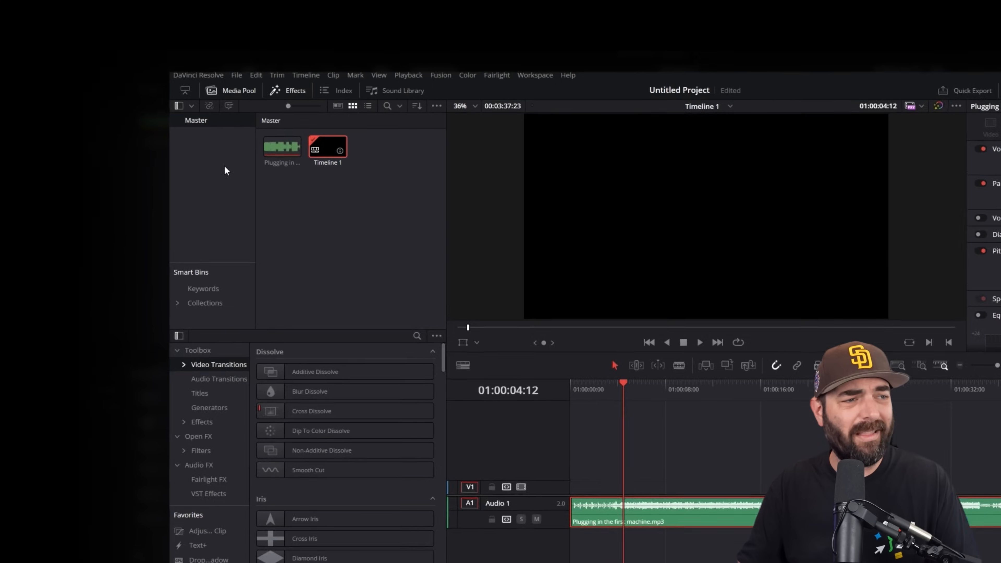
- Create a media bin named "Luma Videos", import the downloaded Luma clips into it, and look through them
right_click(106, 75)
click(276, 180)
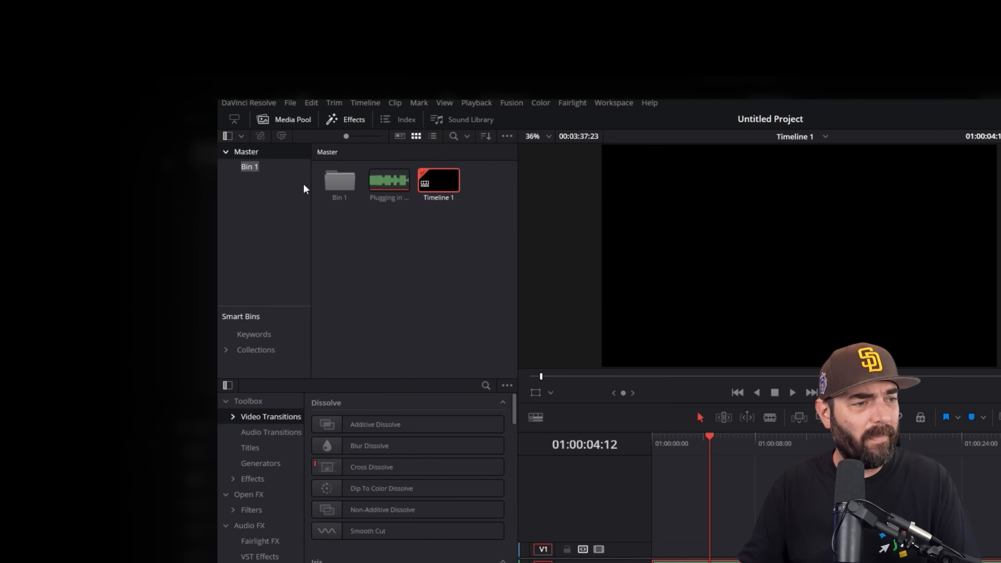
text(Luma Videos)
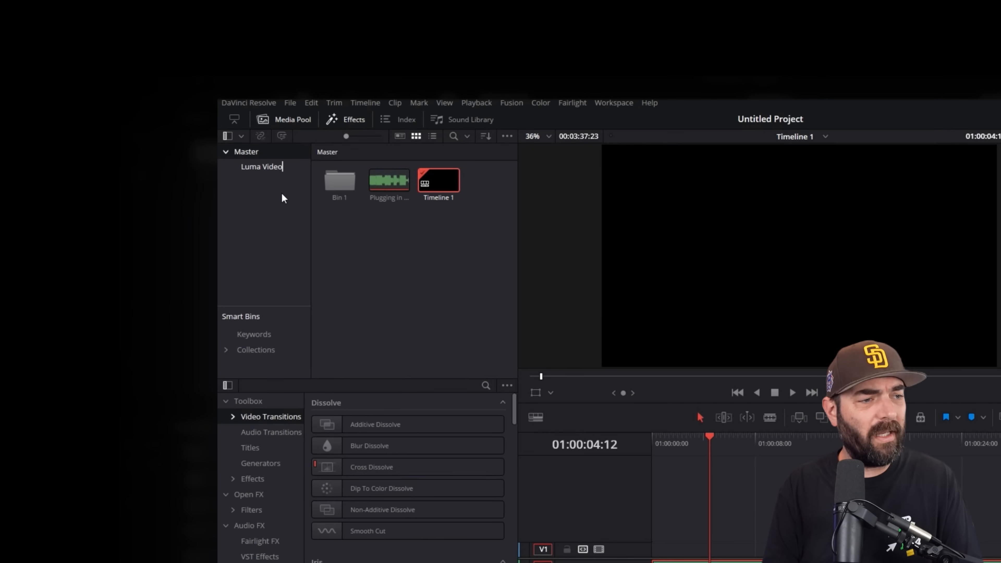
key(Return)
click(263, 167)
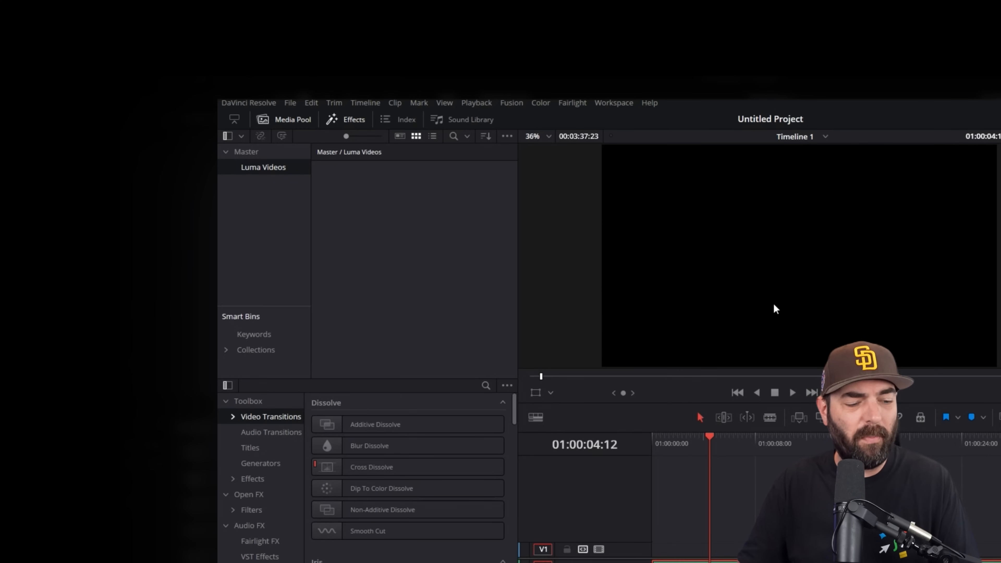
drag(1000, 276, 377, 259)
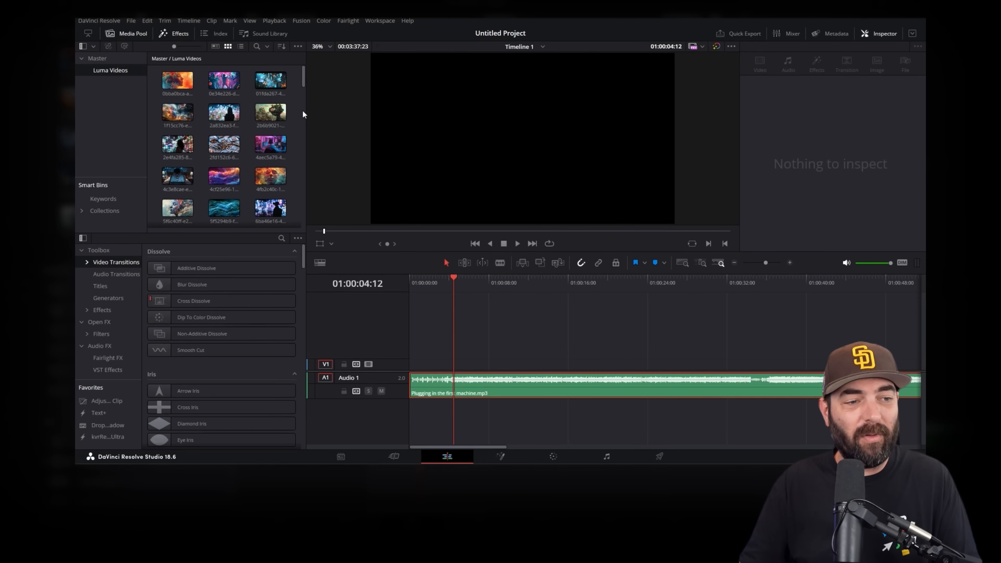
scroll(303, 112, down, 3)
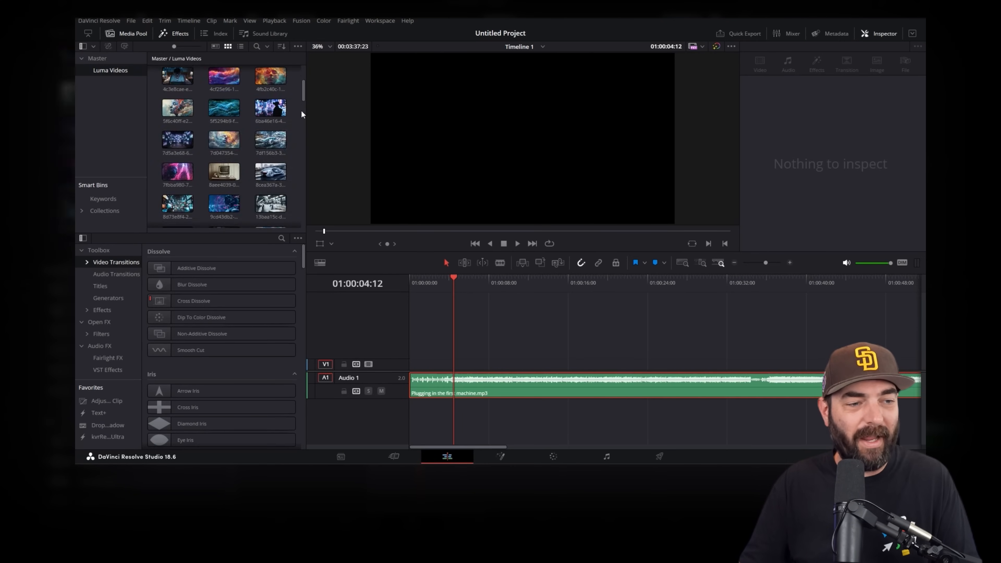
drag(302, 112, 303, 228)
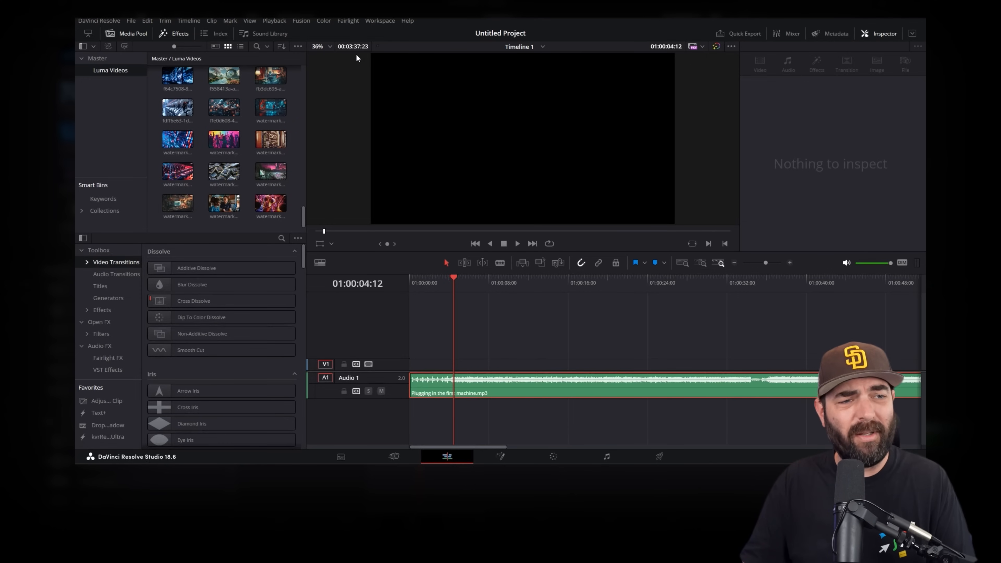
- Magnify the beginning of the timeline and make the Audio 1 track taller so the song's waveform is readable
drag(490, 447, 495, 447)
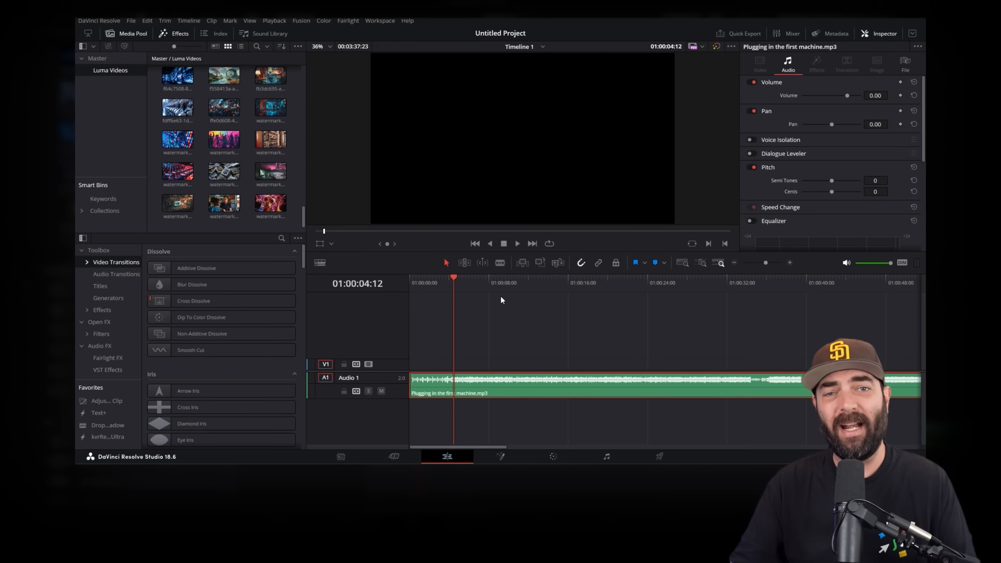
key(Home)
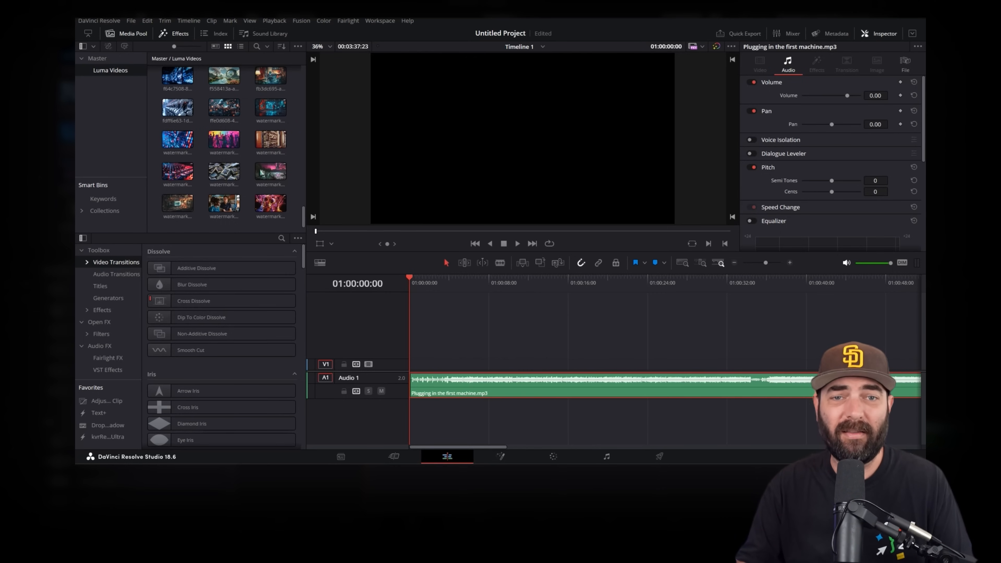
drag(767, 262, 770, 263)
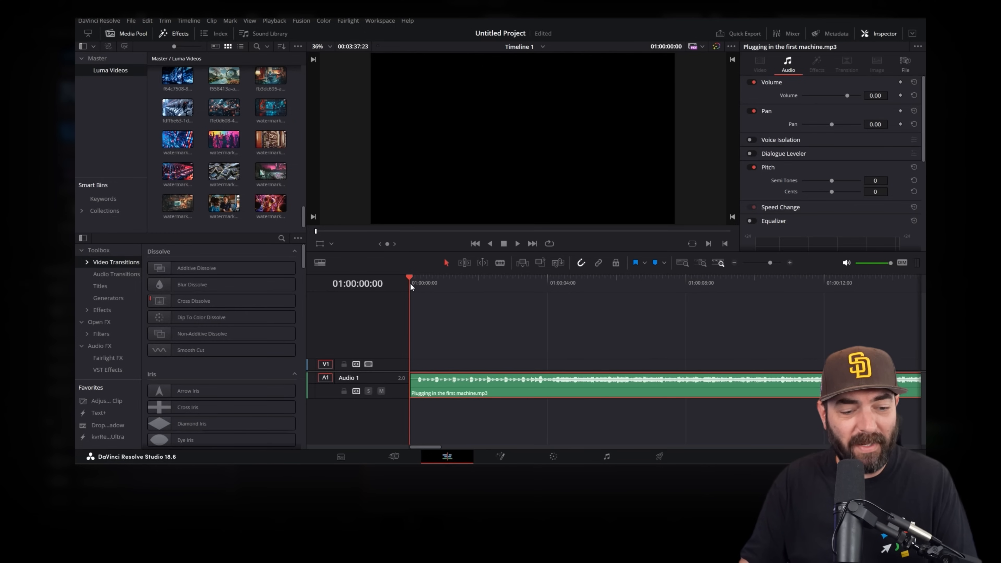
click(483, 281)
drag(406, 398, 405, 437)
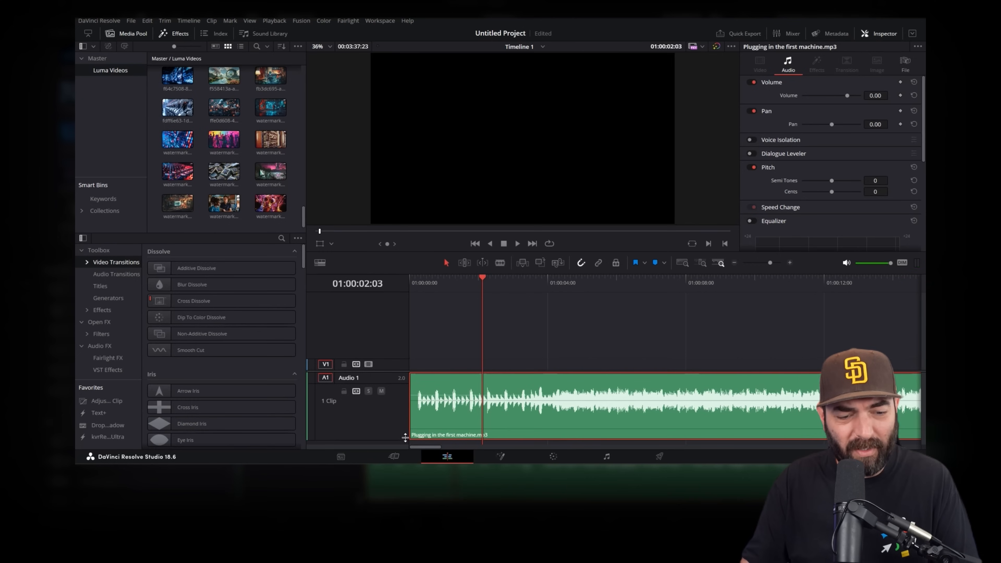
drag(429, 287, 452, 289)
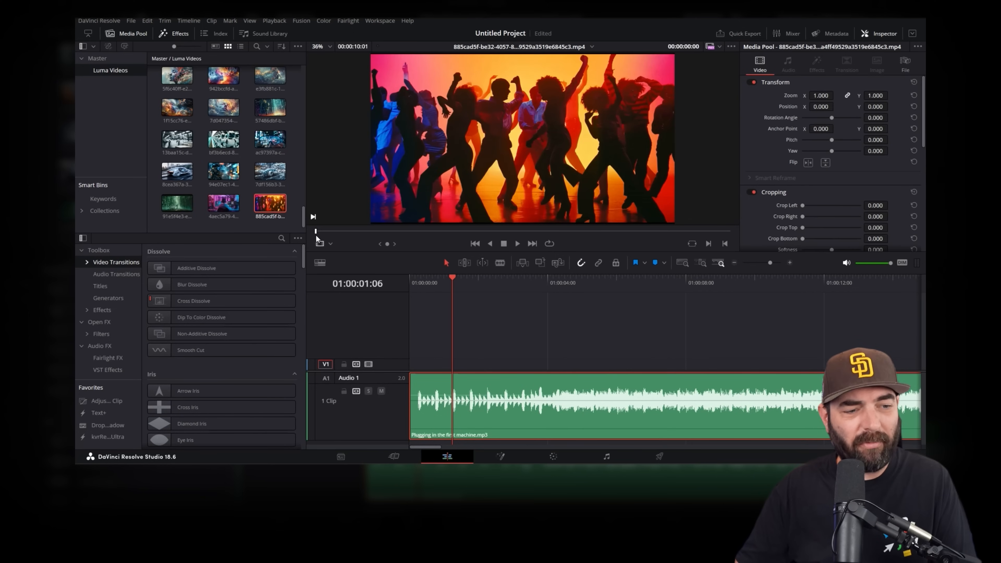
- Preview the clip of silhouetted people dancing, place it at the start of video track V1, and play it with the song
drag(316, 235, 464, 230)
drag(377, 233, 320, 236)
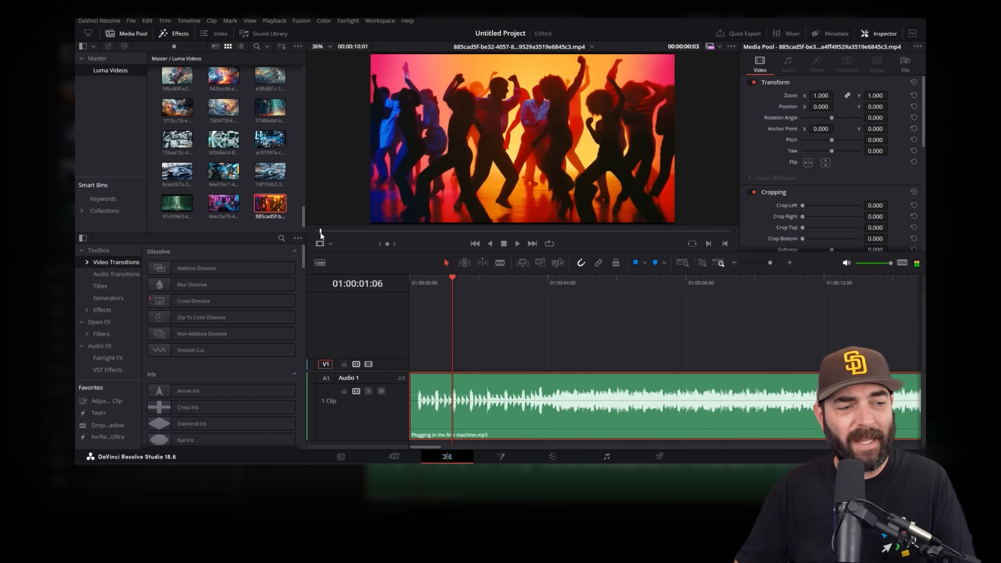
drag(452, 310, 409, 364)
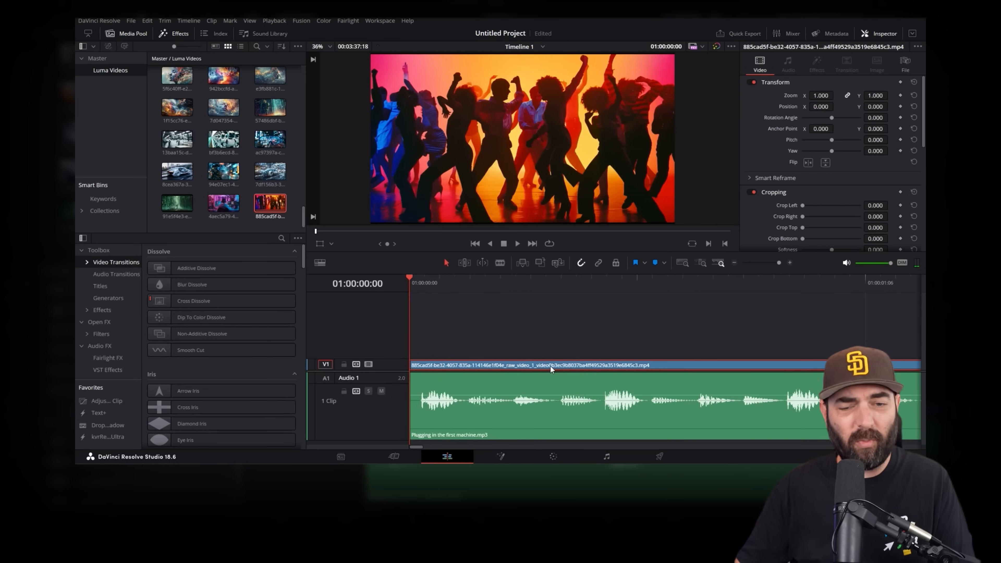
key(space)
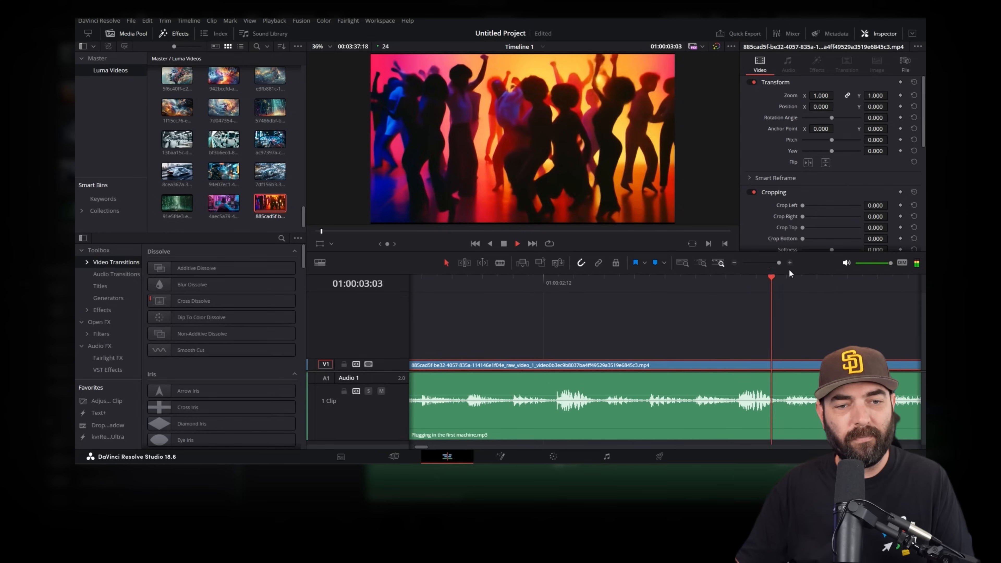
key(space)
- Show the dancing clip's retime controls and speed the clip up to 125%
drag(762, 261, 770, 263)
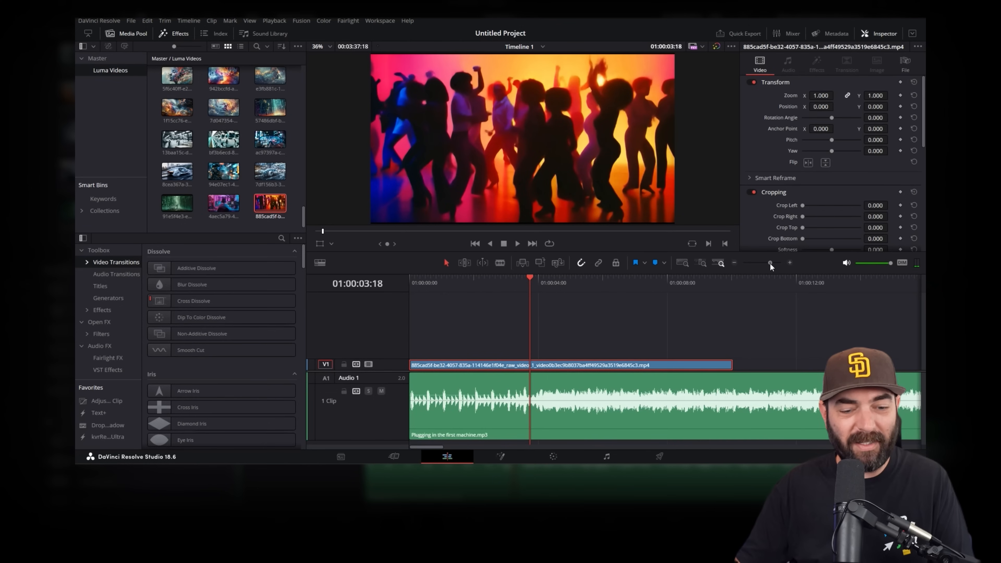
right_click(579, 367)
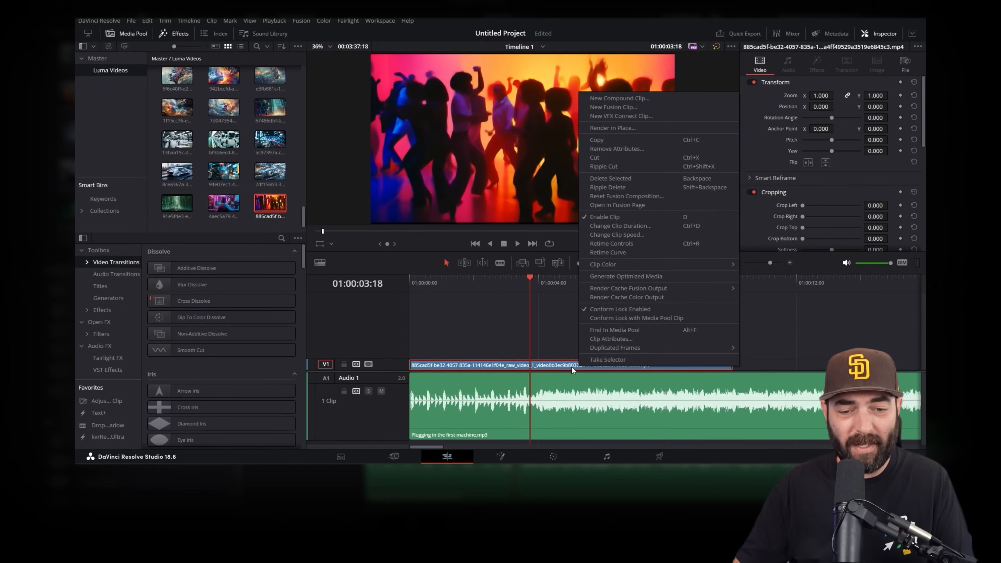
click(610, 245)
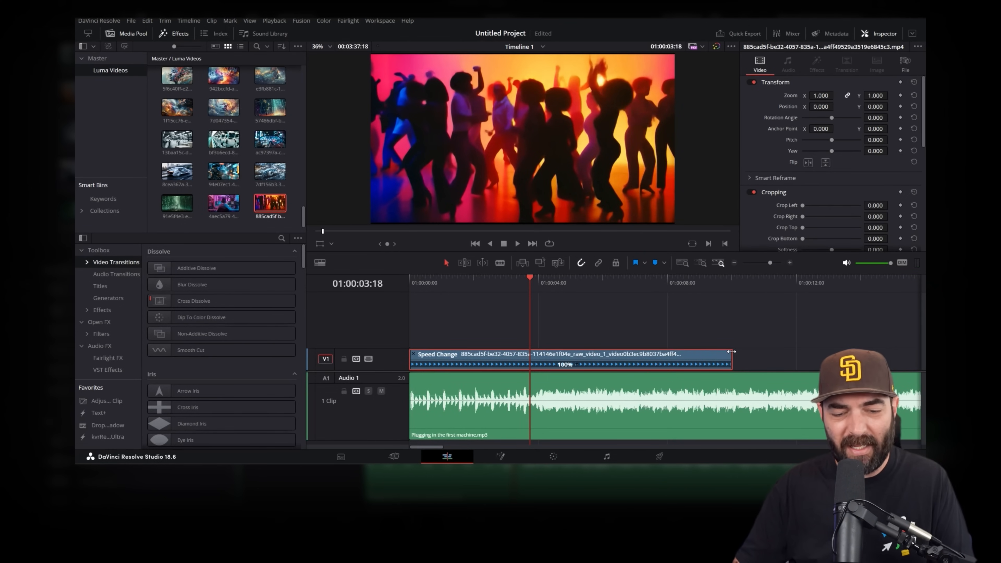
mouse_move(732, 352)
mouse_down()
mouse_move(676, 350)
mouse_move(831, 354)
mouse_move(571, 354)
mouse_move(807, 354)
mouse_move(702, 364)
mouse_move(719, 361)
mouse_up()
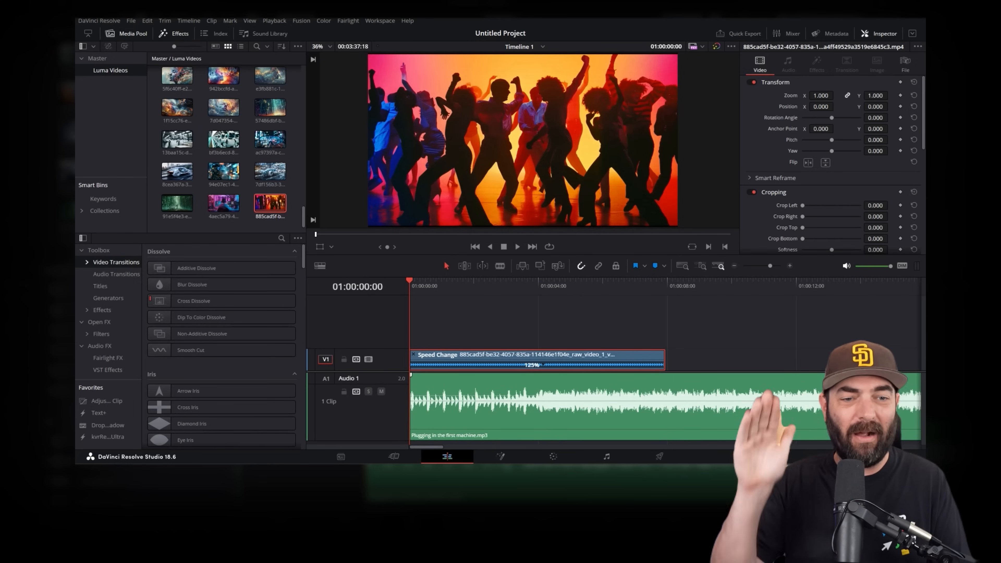
- Play the sped-up dancing clip against the song and trim its end at the beat change, about 01:00:04:02
key(space)
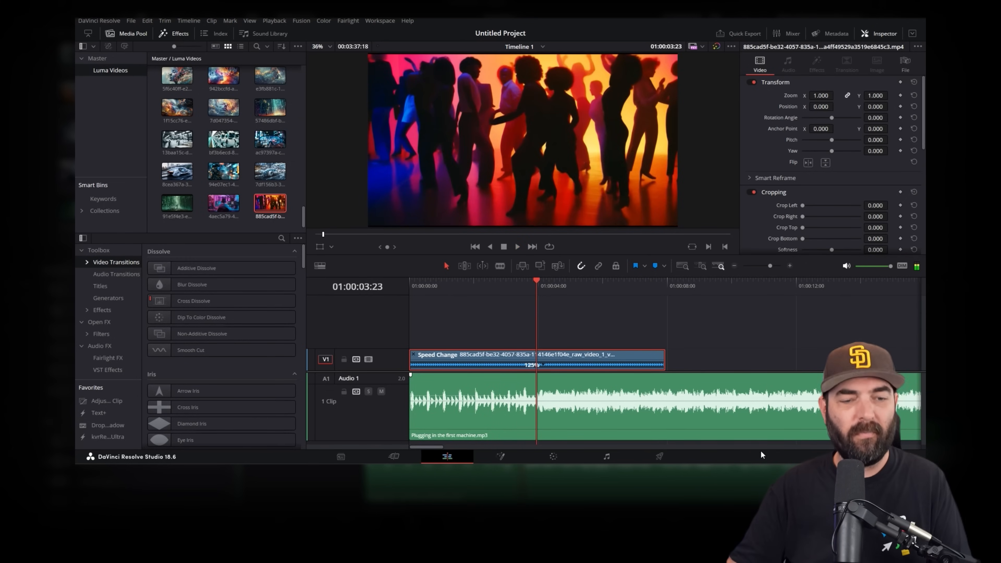
click(409, 286)
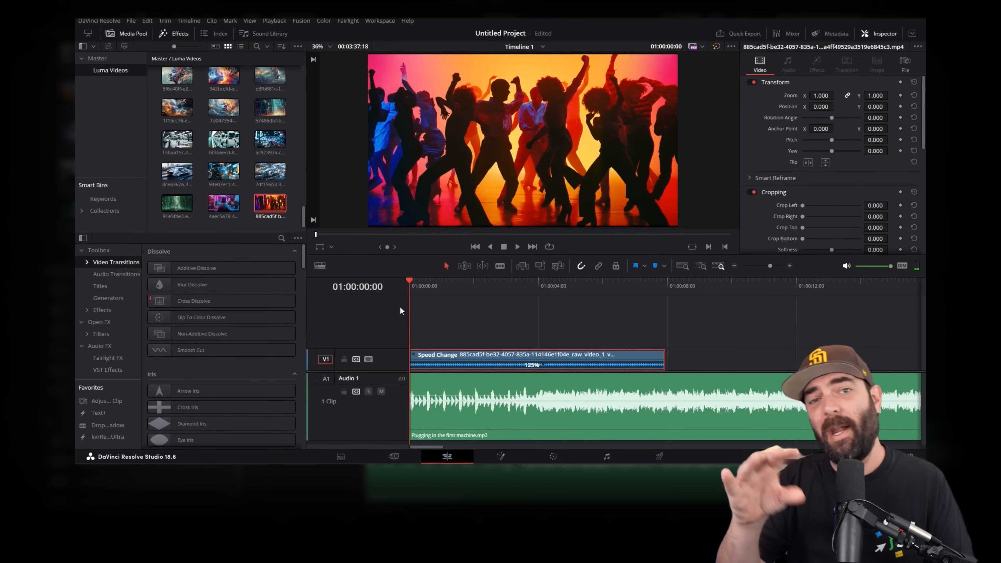
click(493, 288)
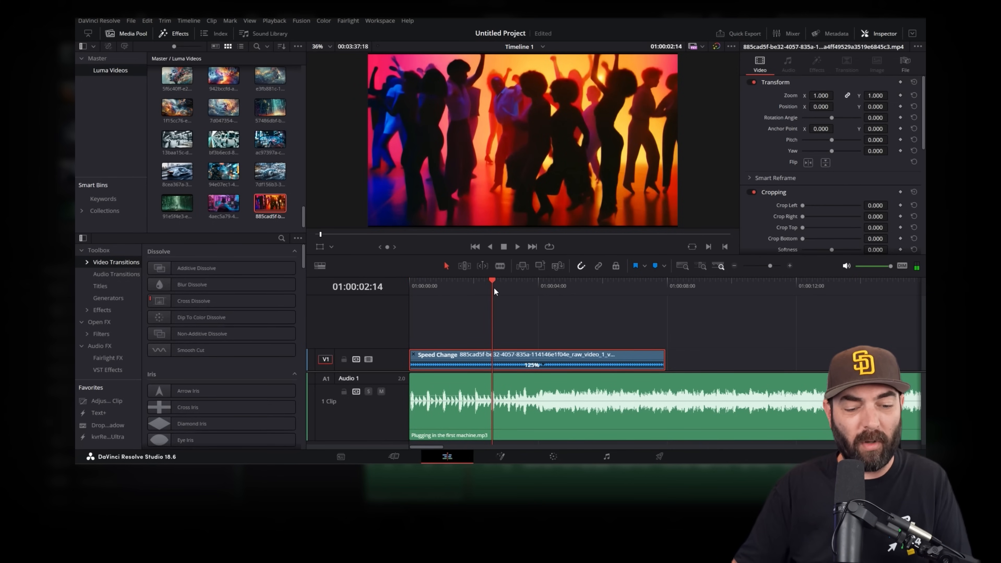
click(524, 291)
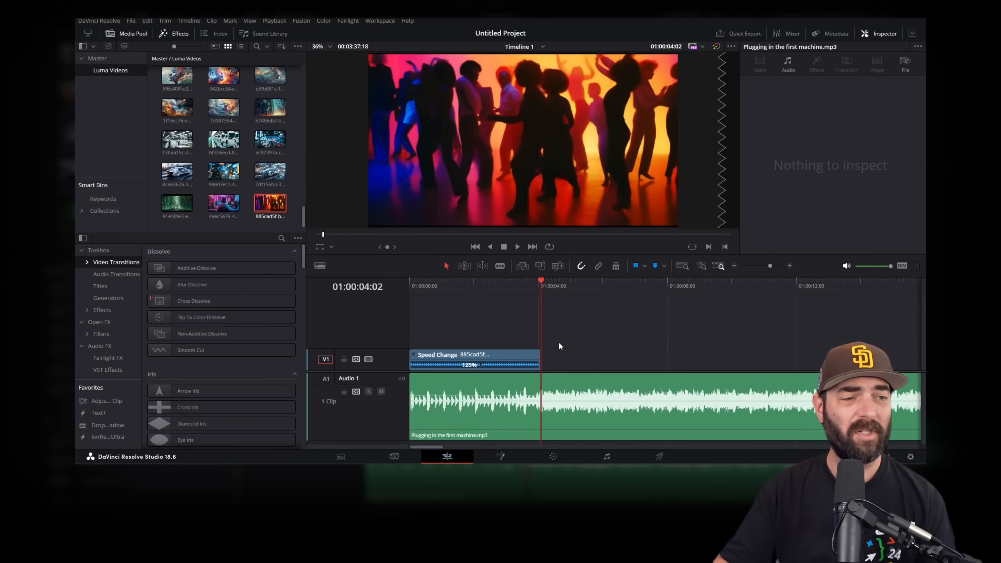
- Preview the clip of retro computers in the wood-panelled office and place it on V1 directly after the dancing clip
drag(300, 215, 312, 55)
double_click(218, 112)
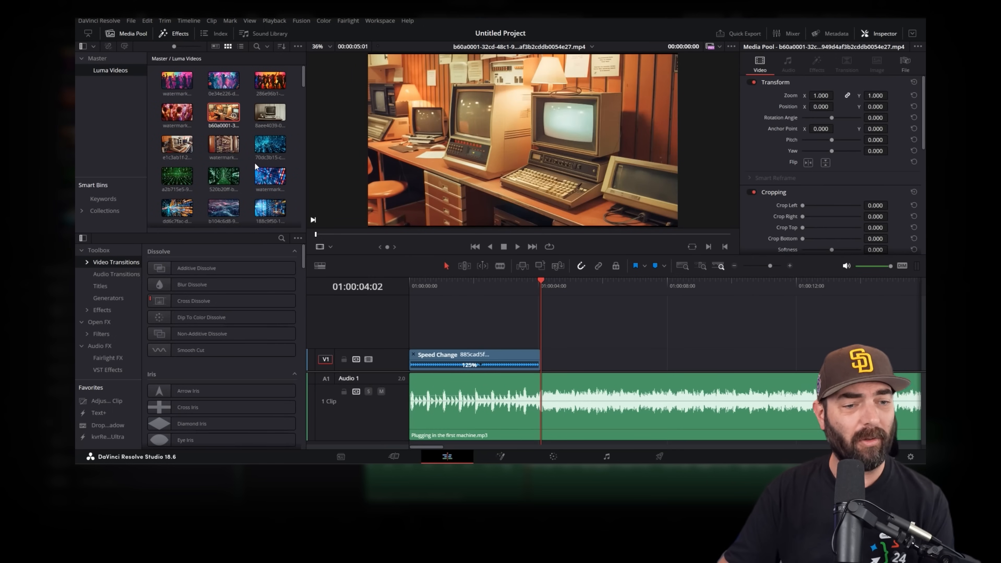
key(space)
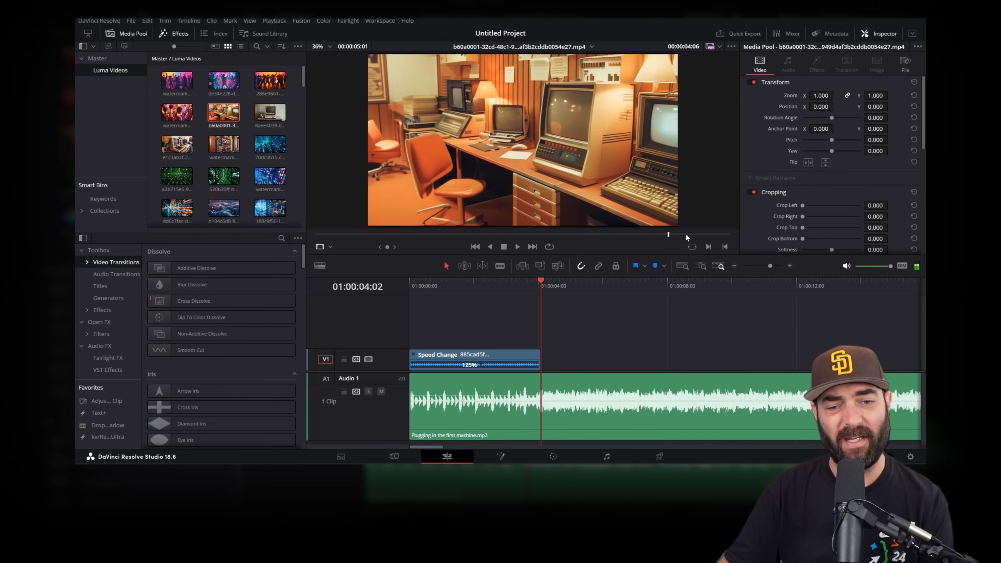
drag(422, 240, 261, 226)
drag(234, 133, 556, 363)
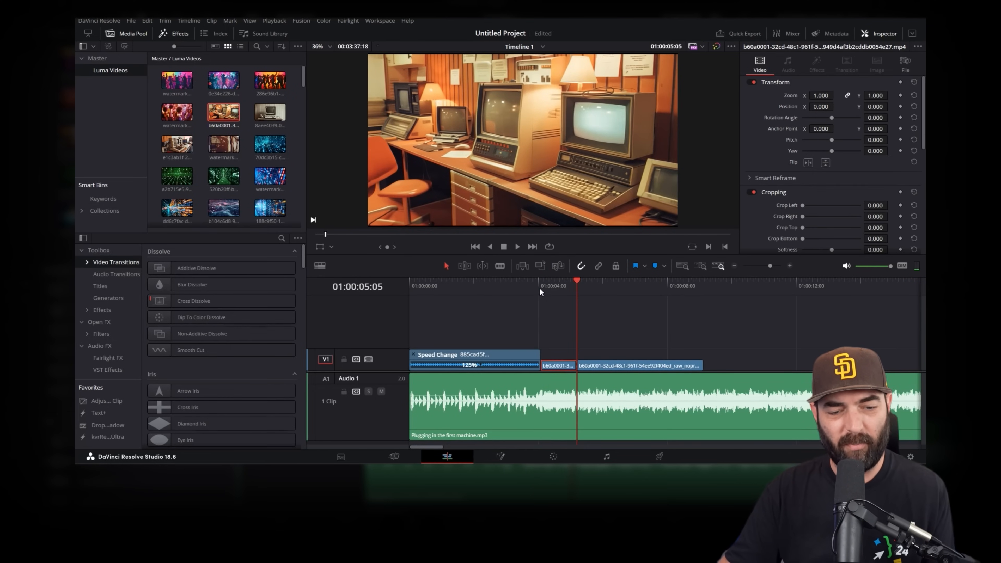
- Cut the retro computer office clip at 01:00:05:05 and delete the remainder
drag(539, 291, 574, 293)
click(622, 366)
key(Delete)
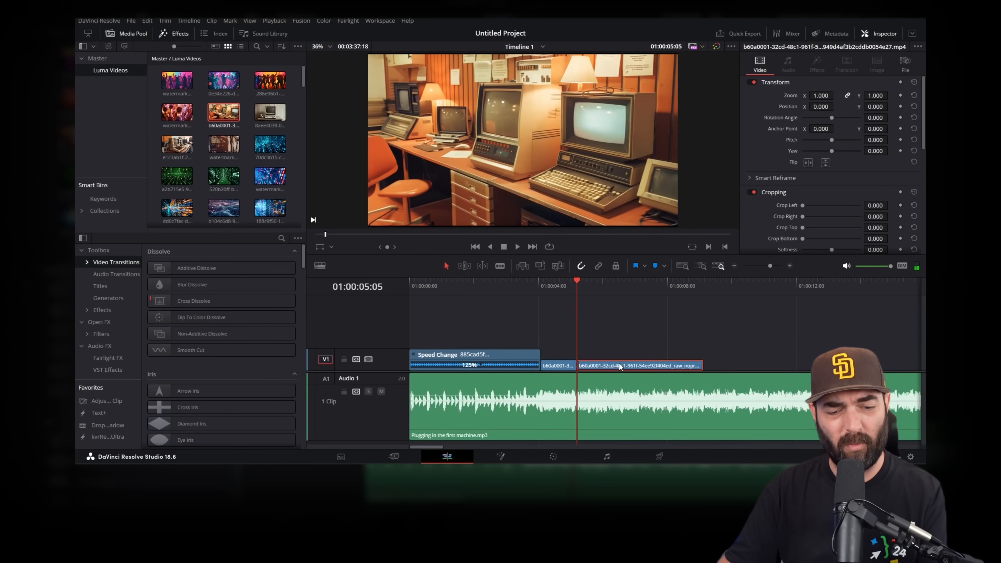
- Append the next two retro computer clips to V1, cutting them off at 01:00:06:03 and 01:00:07:02
drag(177, 145, 576, 364)
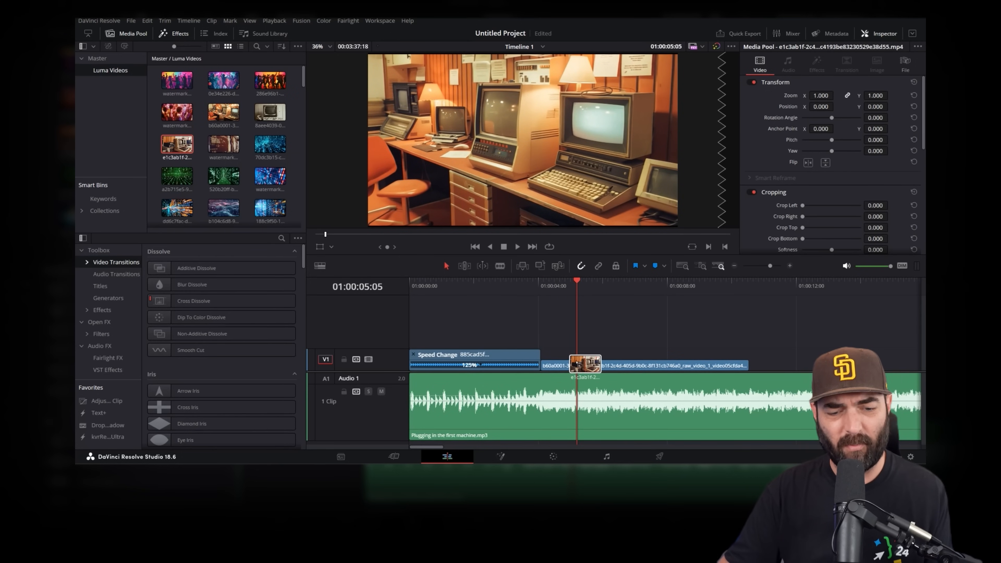
click(607, 366)
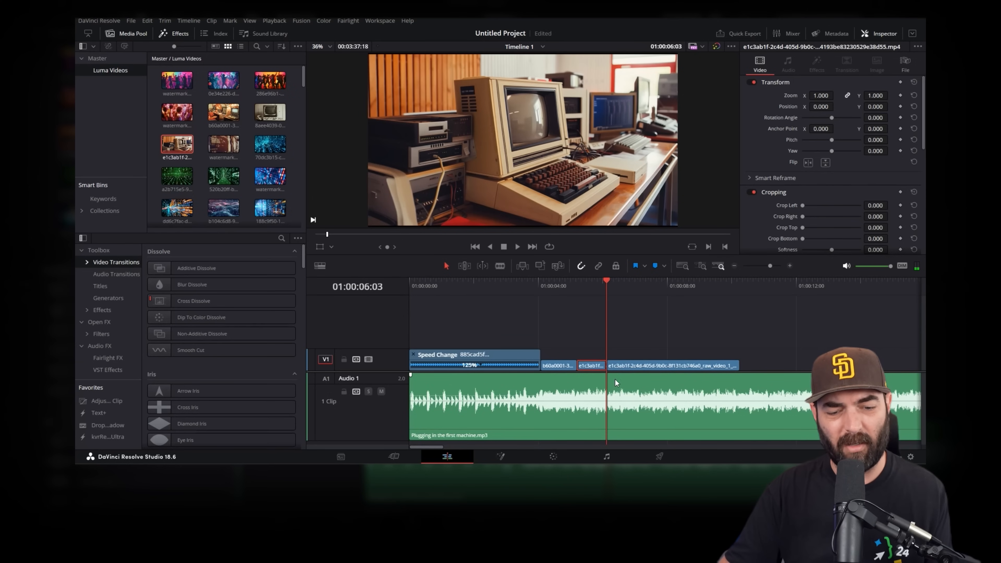
click(638, 365)
key(Delete)
drag(224, 145, 610, 360)
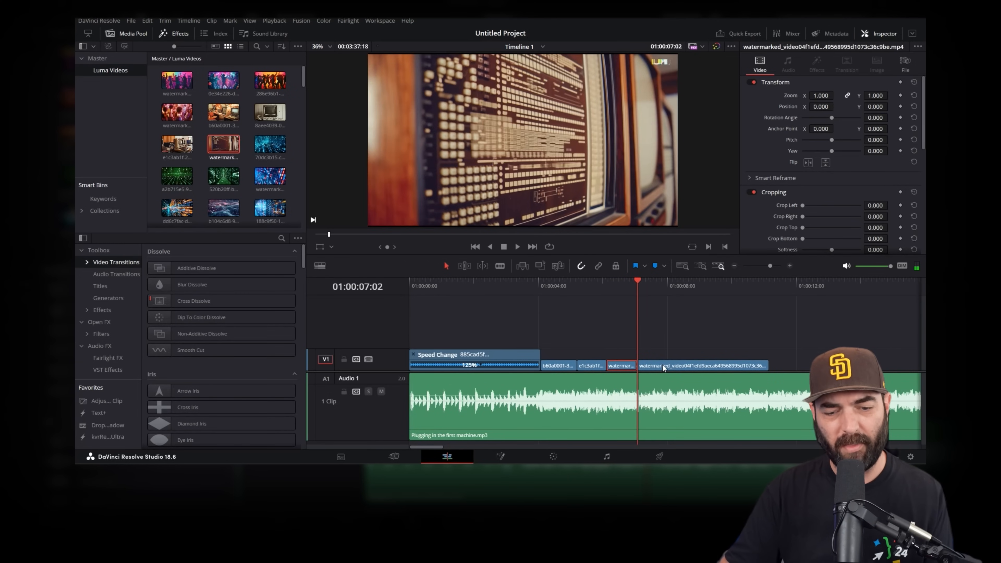
key(Delete)
- Preview the clip zooming in on a single old computer, append it to V1, and split it at 01:00:08:02
click(265, 116)
double_click(264, 114)
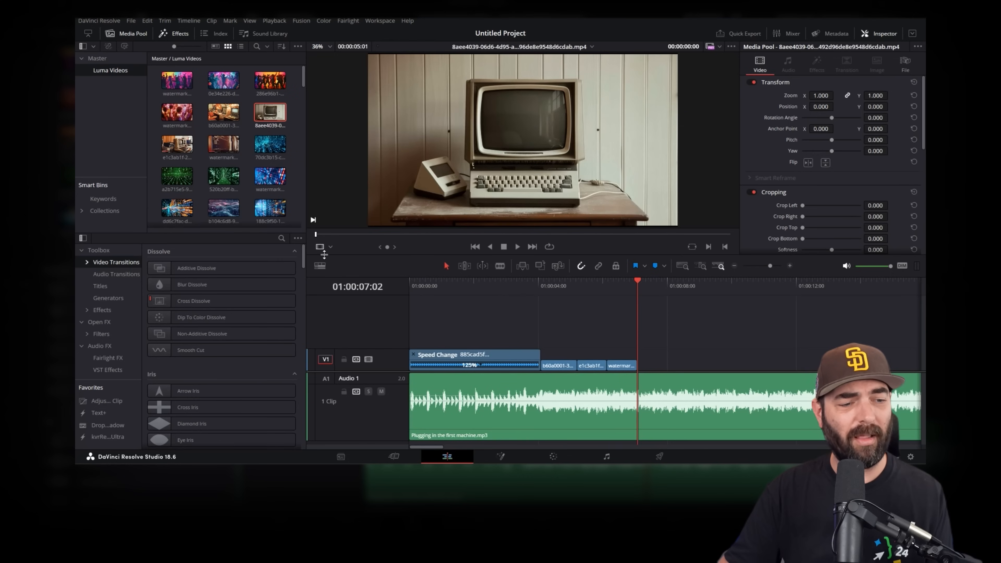
drag(320, 237, 731, 237)
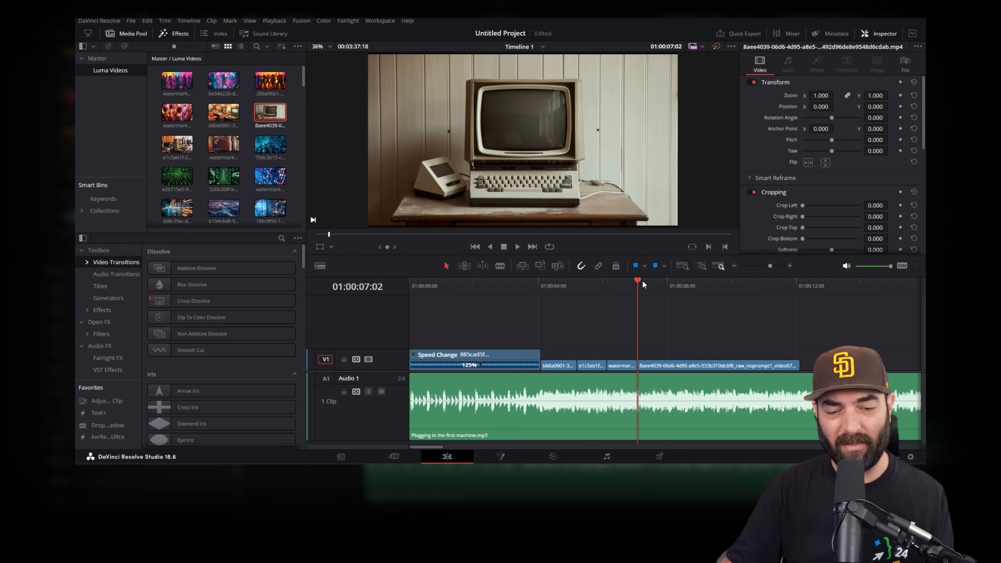
key(shift+Right)
key(ctrl+b)
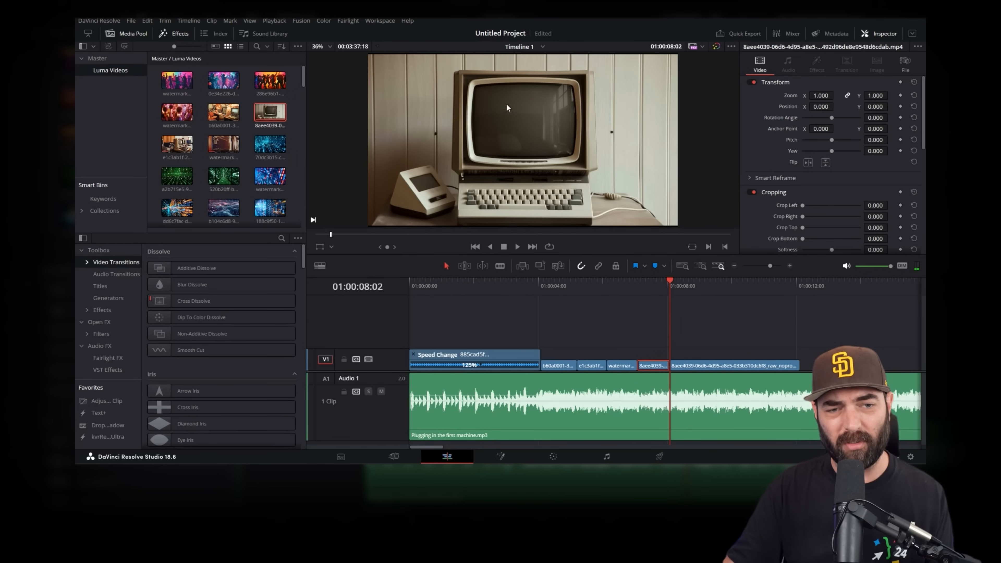
- Split the zooming computer clip at 01:00:10:14, remove its middle section, and move the closing piece against the first piece
key(ctrl+b)
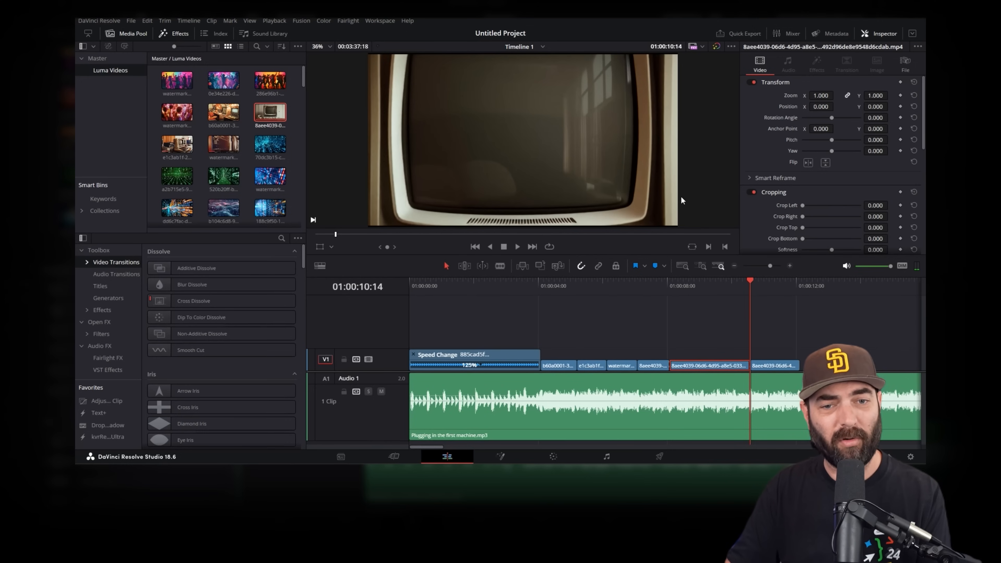
key(BackSpace)
drag(767, 367, 687, 367)
click(677, 289)
drag(678, 290, 702, 295)
key(Down)
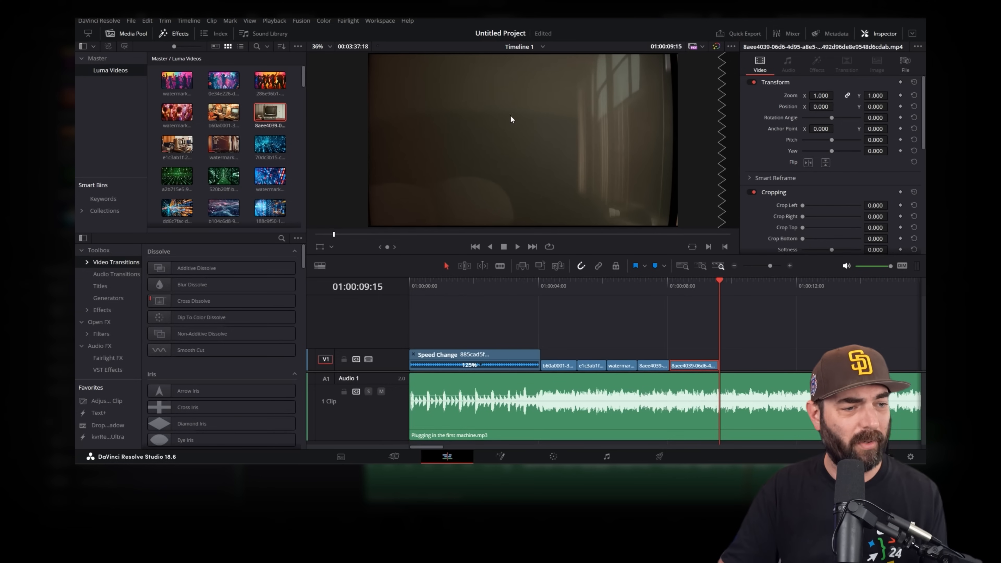
- Preview the digital data clips and place the green binary corridor clip on V1 at 01:00:09:15
double_click(177, 180)
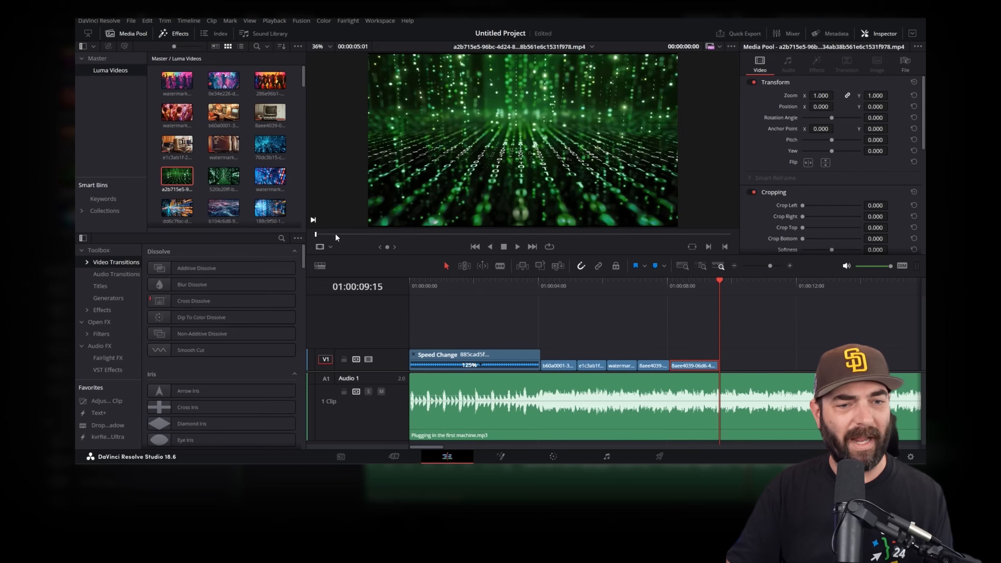
drag(336, 234, 440, 230)
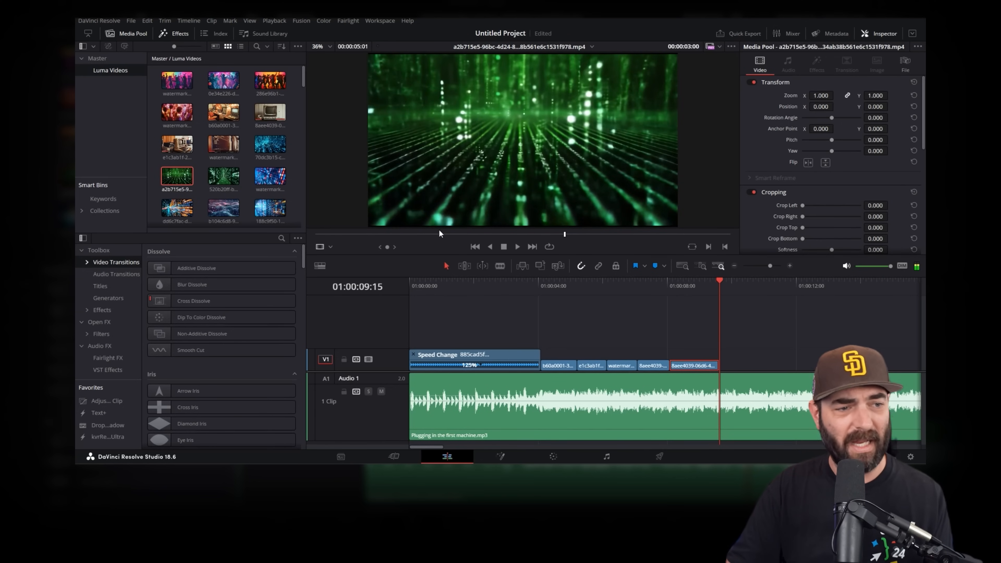
double_click(271, 147)
double_click(223, 176)
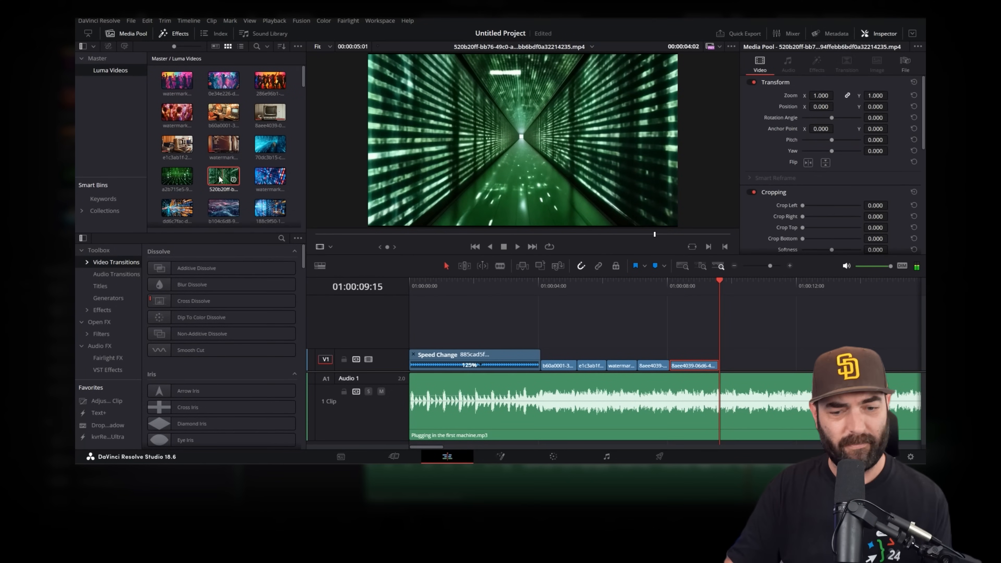
drag(221, 179, 731, 363)
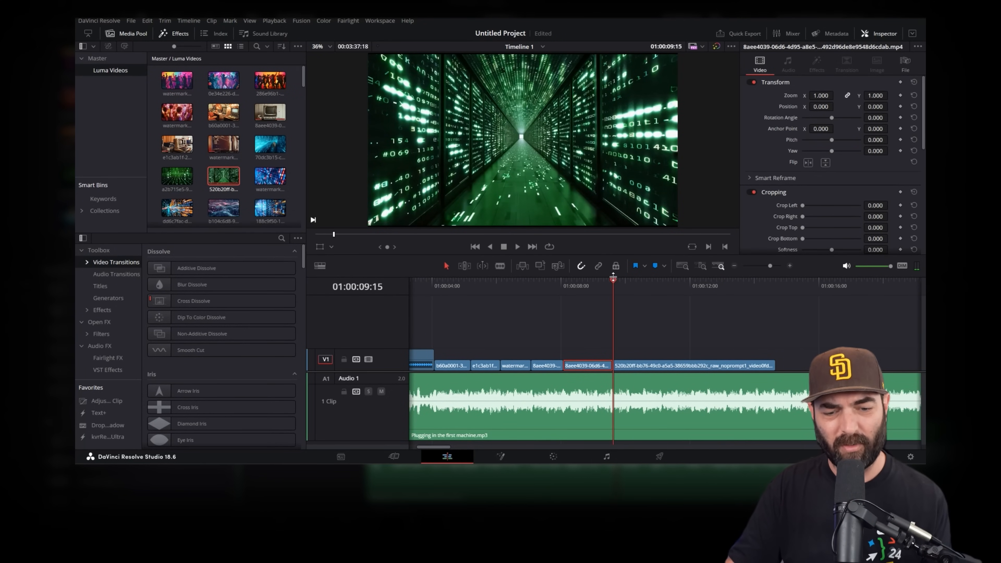
- Cut the green corridor clip at 01:00:10:14 and remove the rest of it
drag(614, 280, 645, 281)
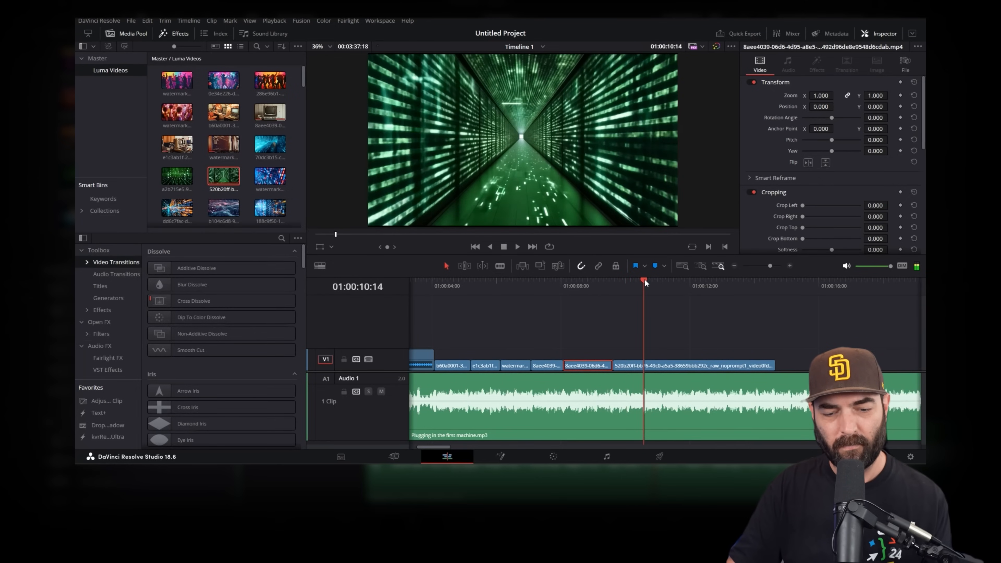
click(673, 366)
key(ctrl+b)
- Append the green data rain clip and the blue-and-red binary clip to V1, trimming their ends at 01:00:11:14 and 01:00:12:14
drag(177, 176, 644, 372)
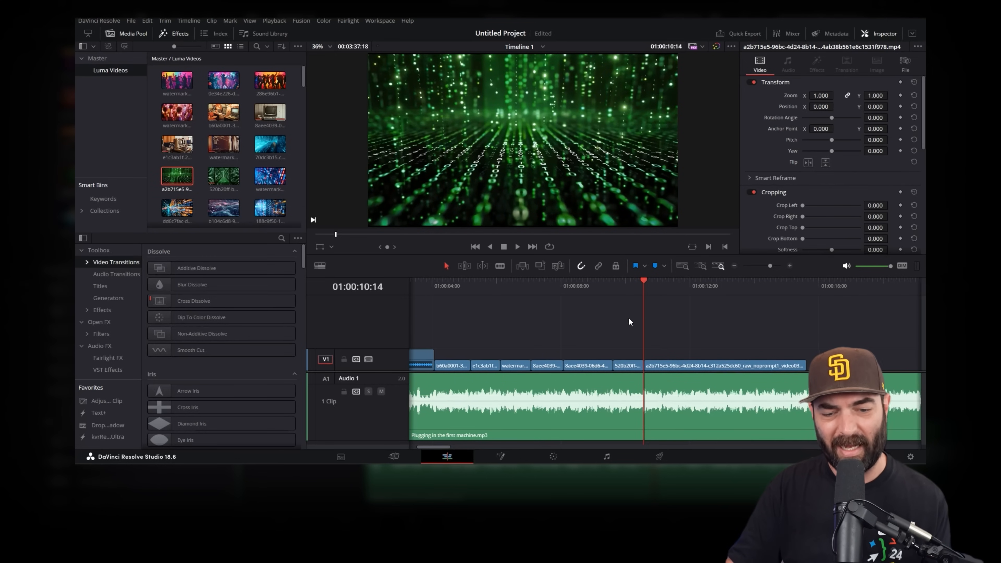
drag(646, 285, 677, 284)
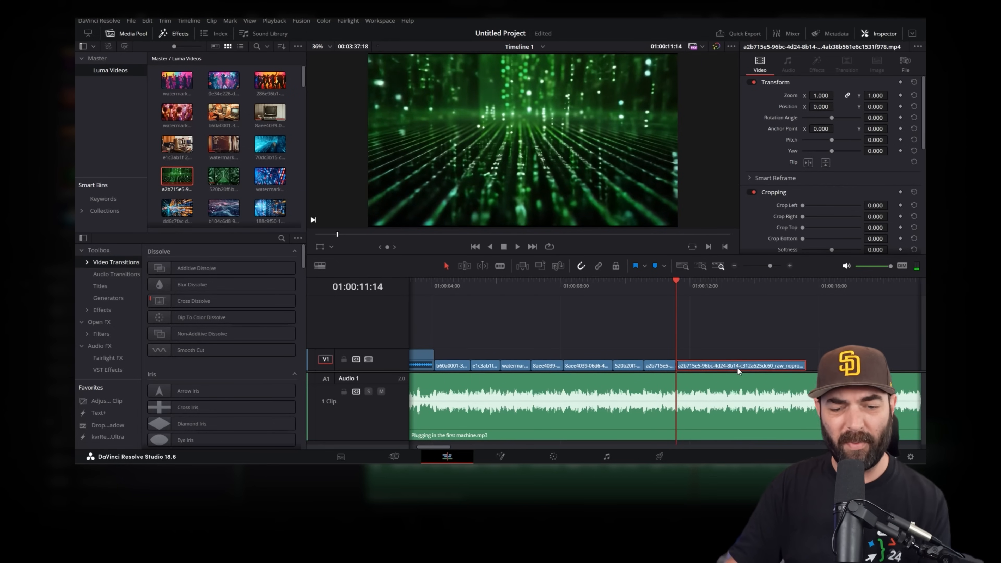
drag(270, 176, 704, 365)
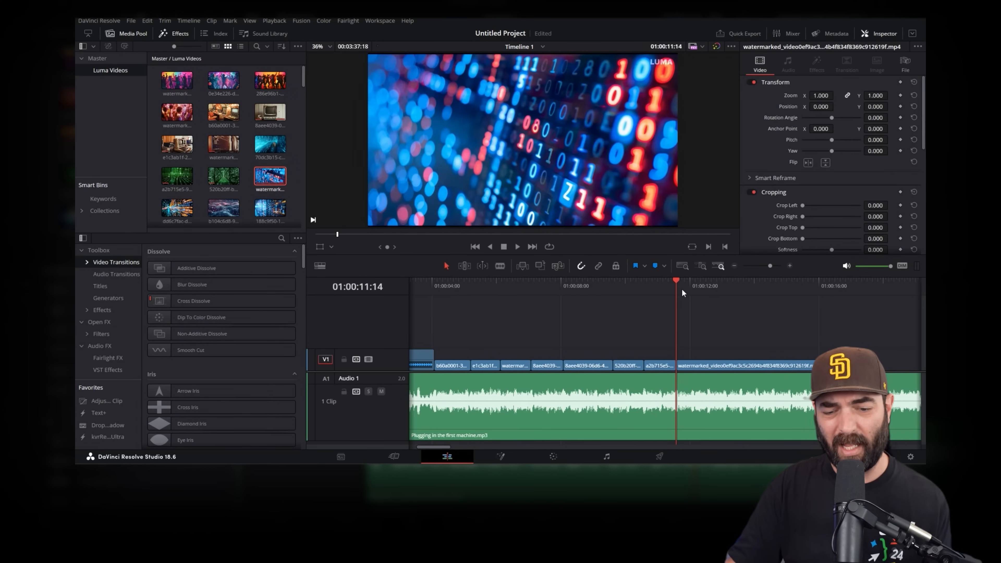
drag(682, 290, 687, 299)
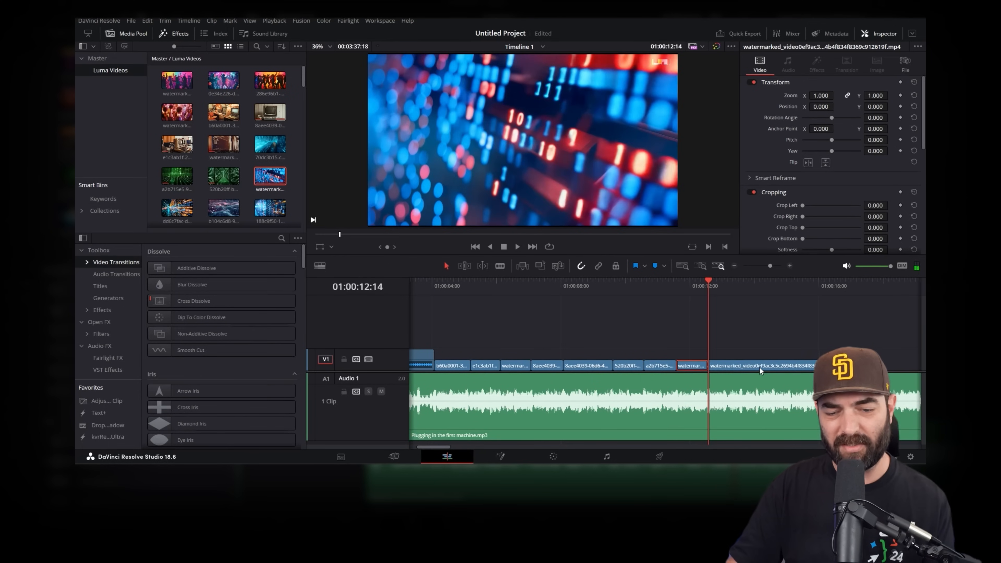
click(759, 367)
key(Delete)
- Play the assembled sequence with the song from the beginning of the timeline
scroll(785, 356, left, 3)
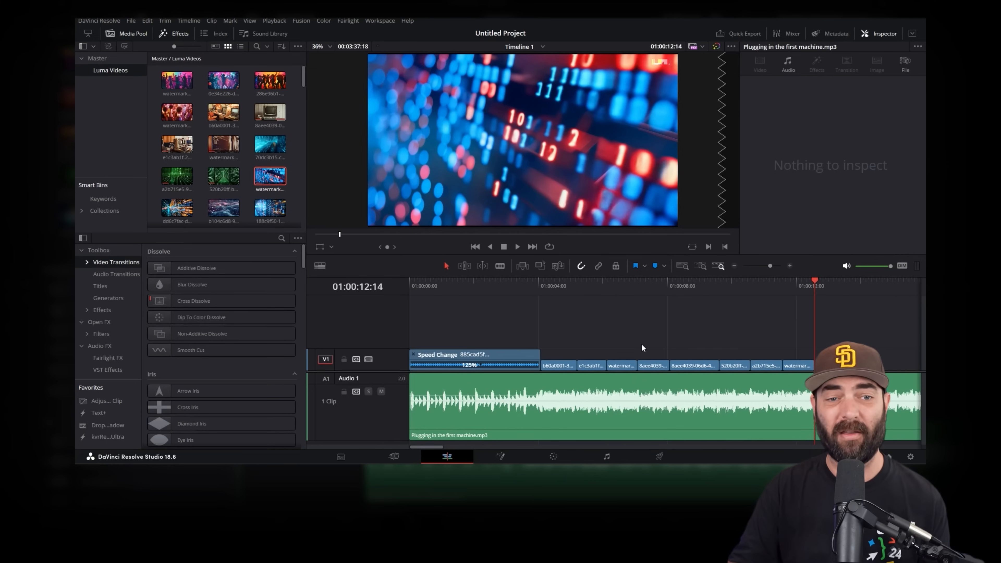
key(Home)
key(space)
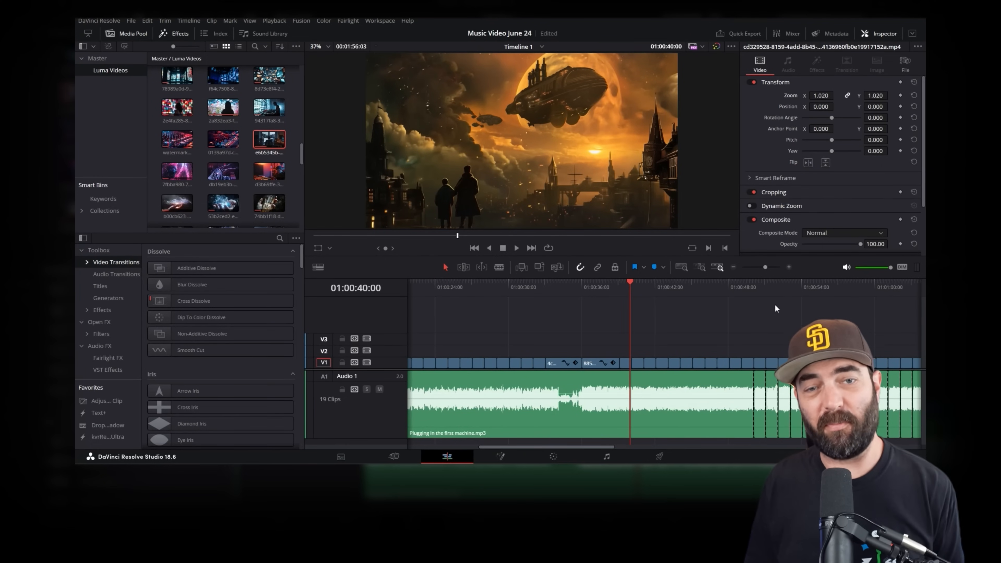
- Show the whole timeline of the finished Music Video June 24 project and skim its opening and later sections
drag(766, 267, 761, 268)
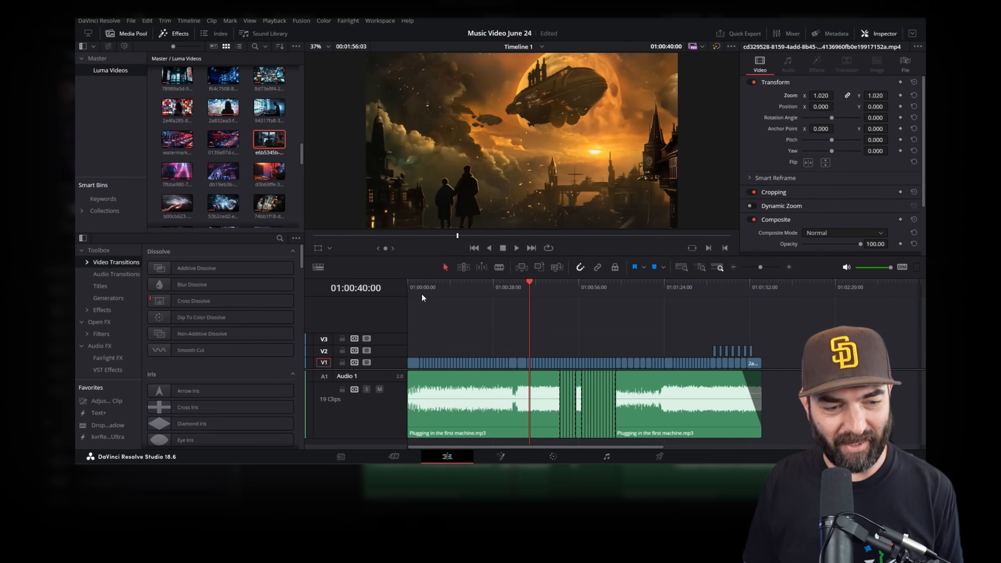
click(422, 298)
drag(422, 295, 423, 299)
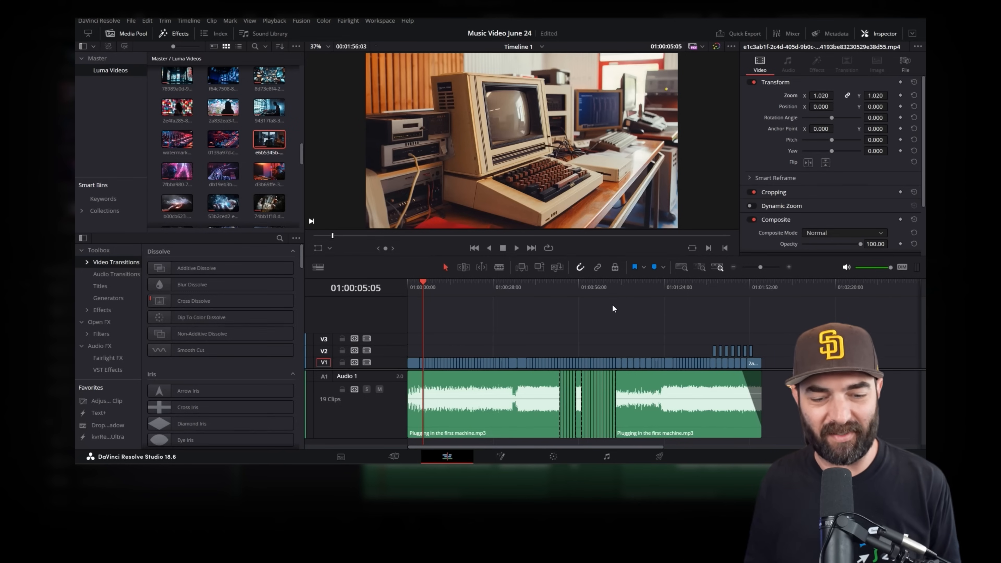
click(615, 287)
drag(615, 286, 627, 293)
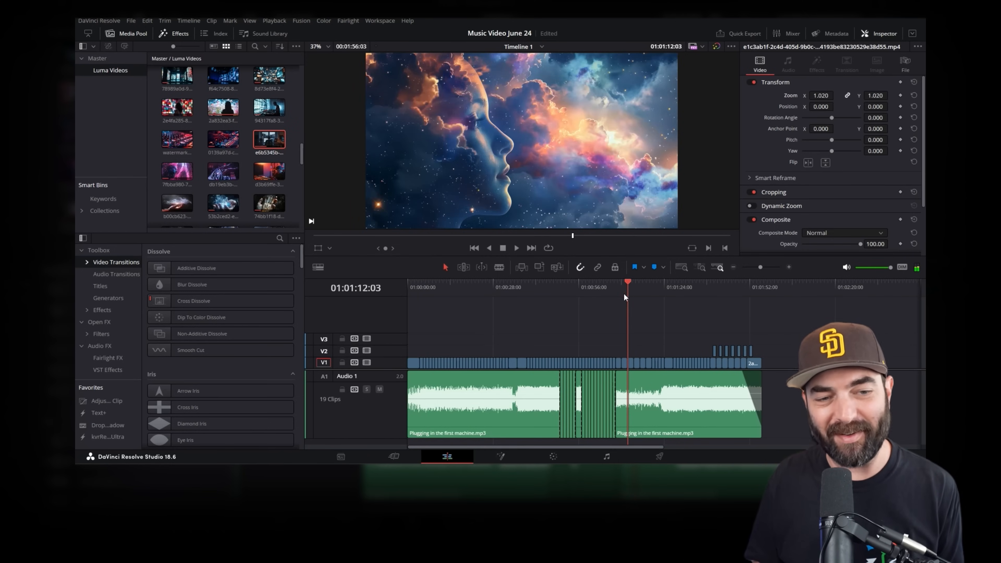
click(496, 286)
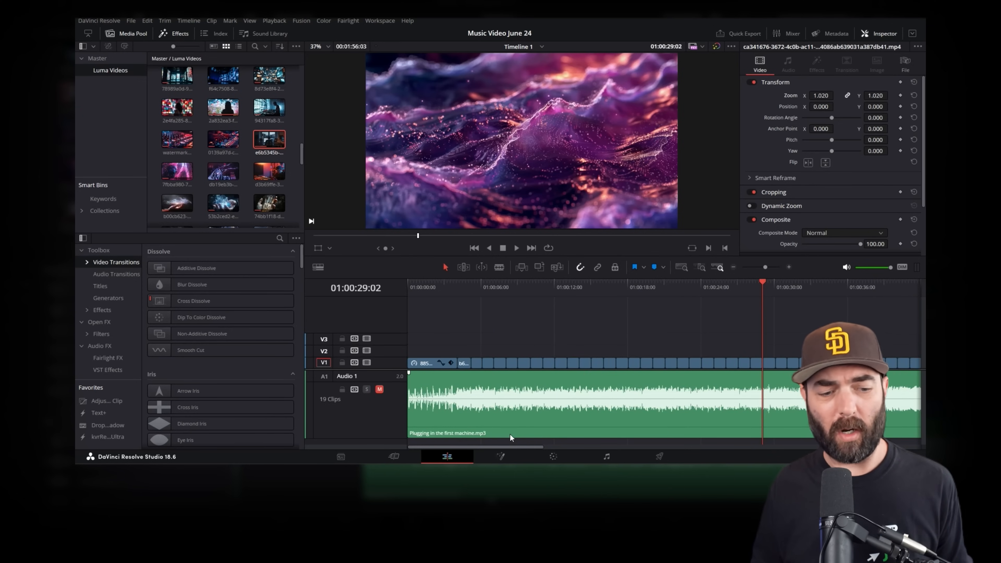
- Step through the clips in the first 24 seconds of the finished video to examine how the imagery changes
drag(430, 286, 586, 306)
click(569, 307)
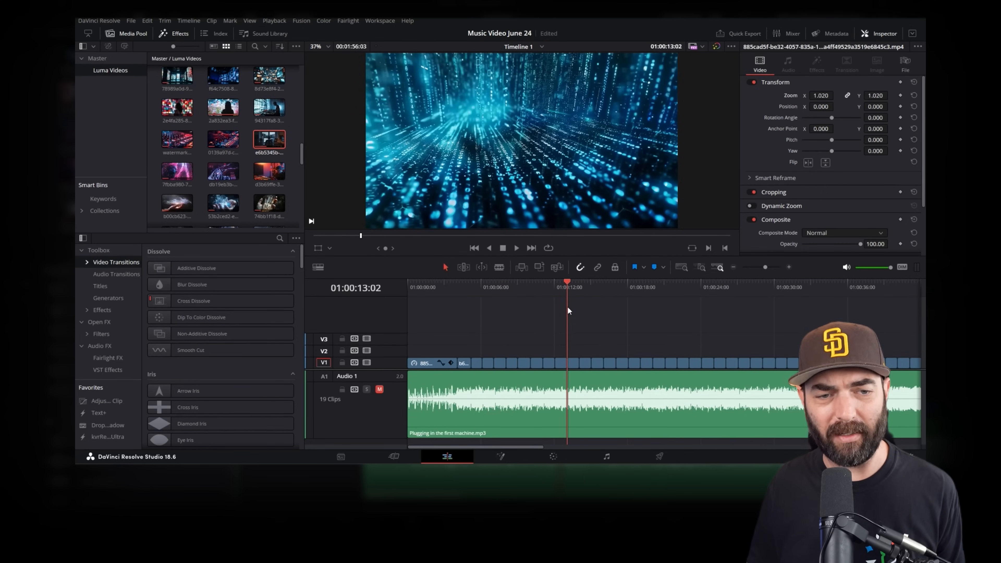
click(580, 310)
click(592, 311)
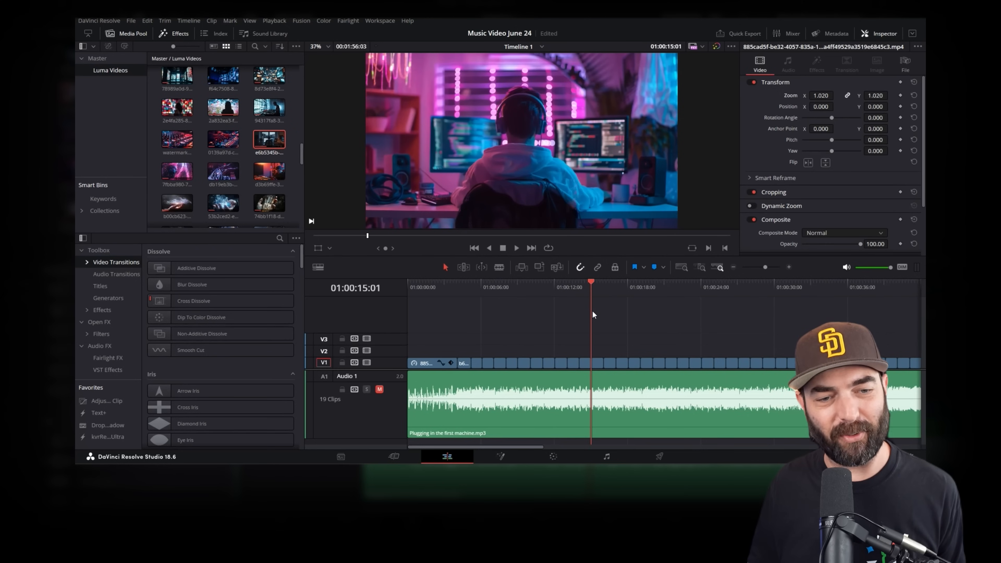
click(614, 306)
click(602, 306)
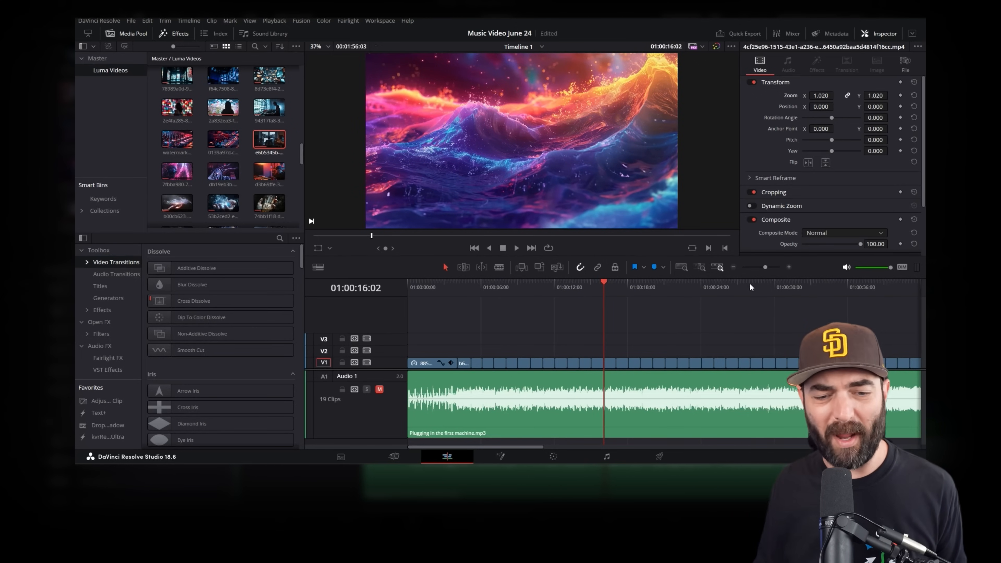
click(626, 285)
click(666, 287)
click(701, 290)
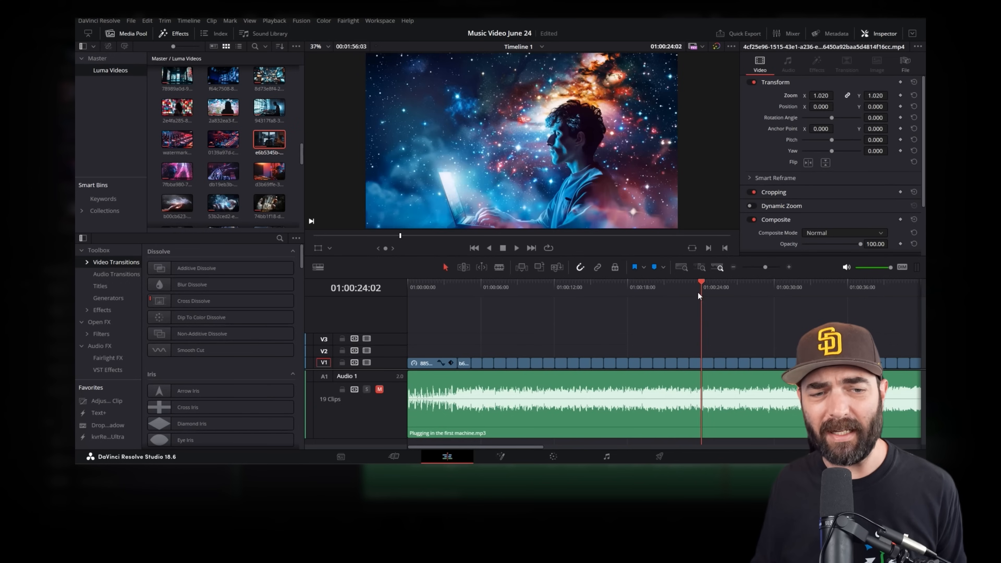
click(688, 285)
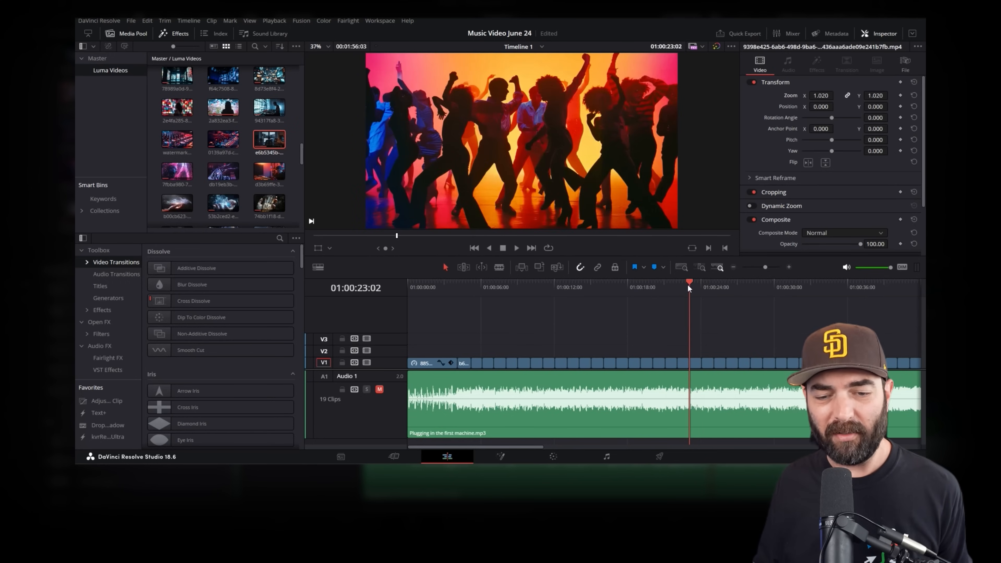
- Play the dancing clip at 01:00:23:02, then scrub through the section with the chopped-up song as far as 01:01:08:03
key(space)
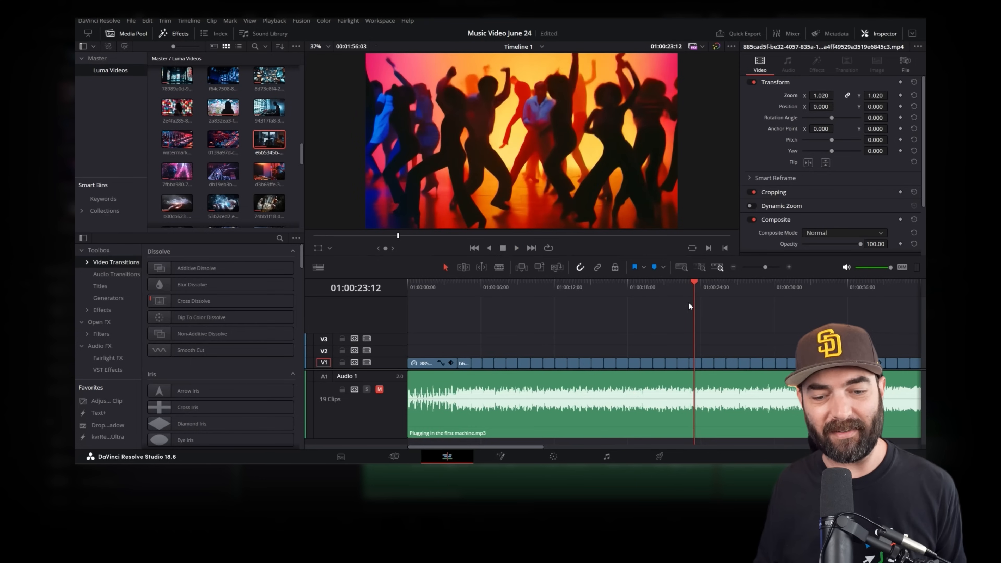
click(689, 288)
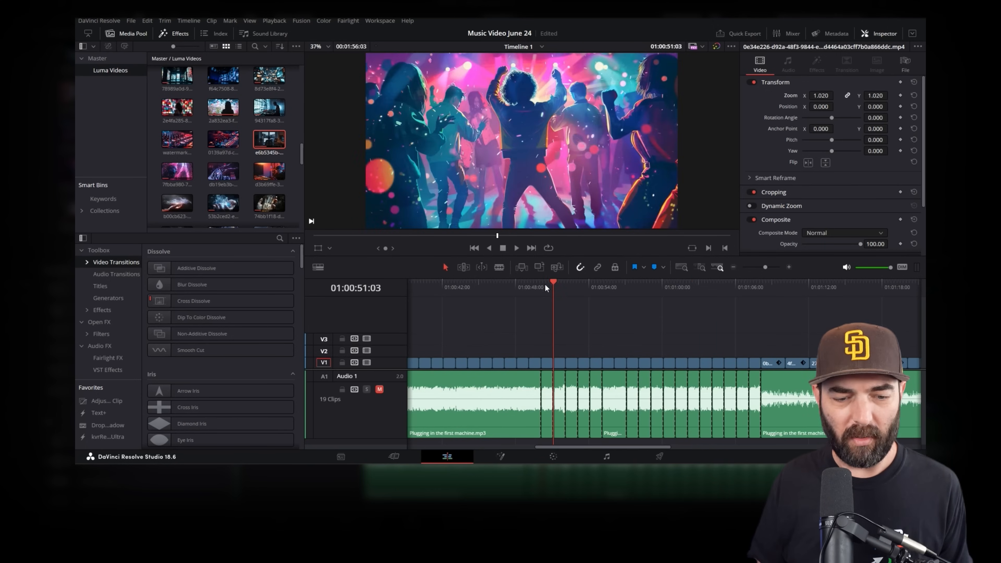
drag(545, 284, 712, 297)
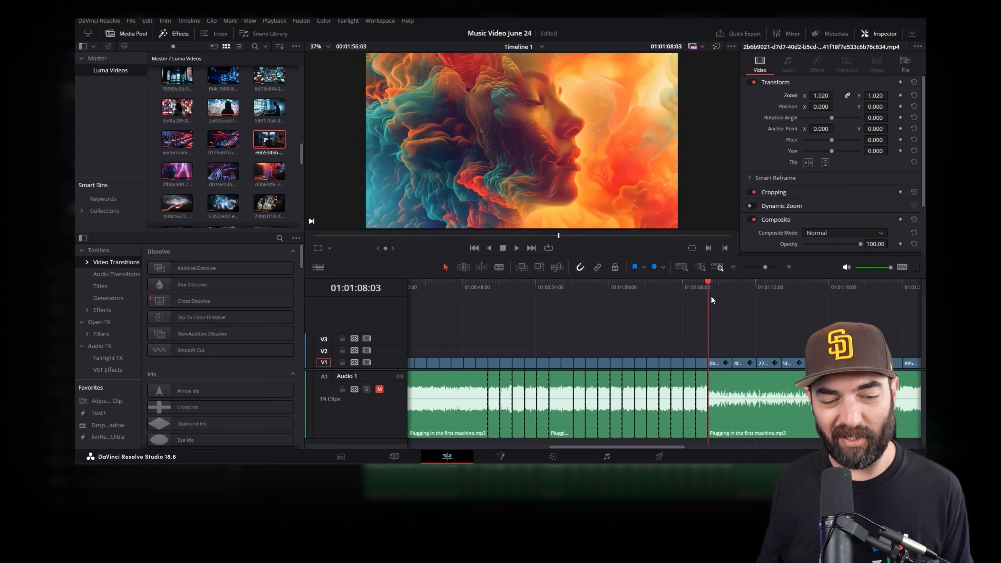
- Scrub the later part of the timeline through 01:01:36:02 to the dancing clip at 01:01:40:02
scroll(723, 302, right, 5)
scroll(653, 310, right, 5)
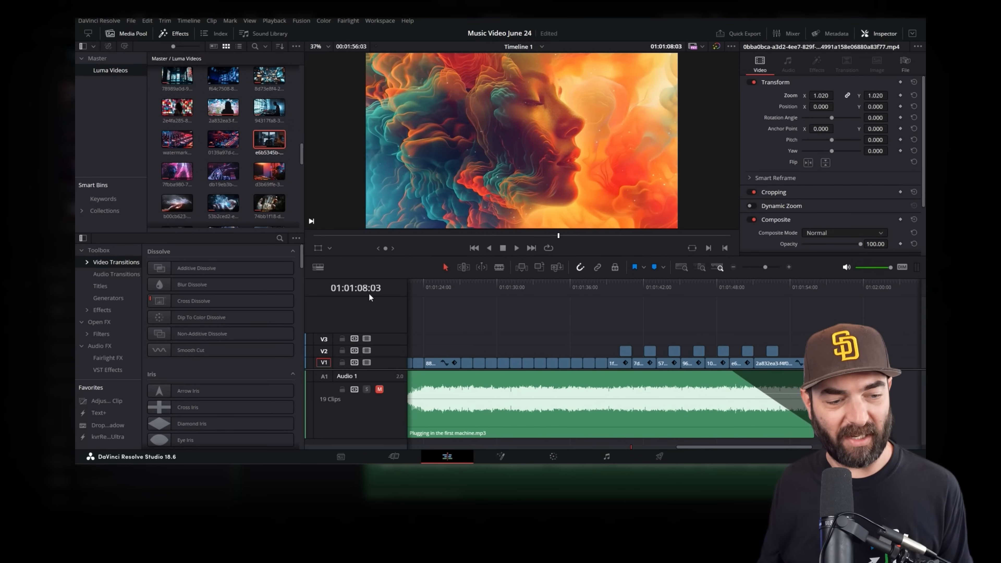
drag(485, 294, 571, 298)
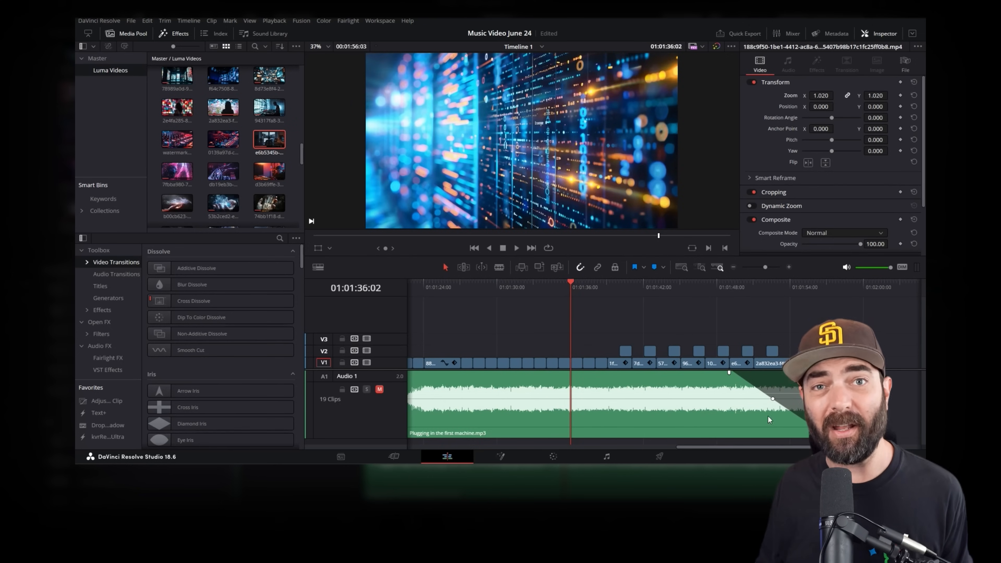
click(604, 284)
click(616, 287)
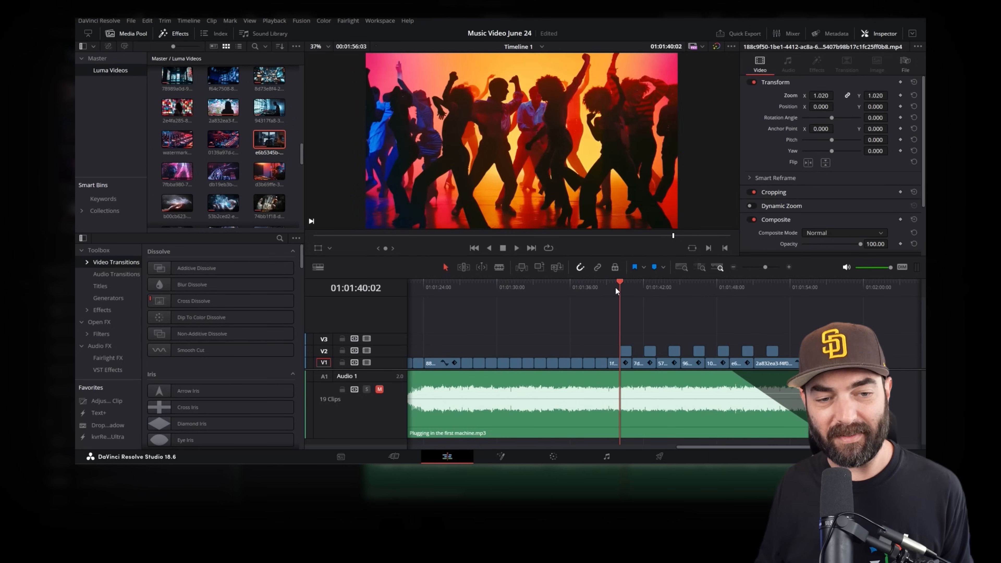
- Step through and play the closing section with its overlaid dancing clips, then scrub to the timeline's end at 01:01:56:02
click(627, 288)
key(Down)
key(Down)
key(Down)
key(Down)
key(Down)
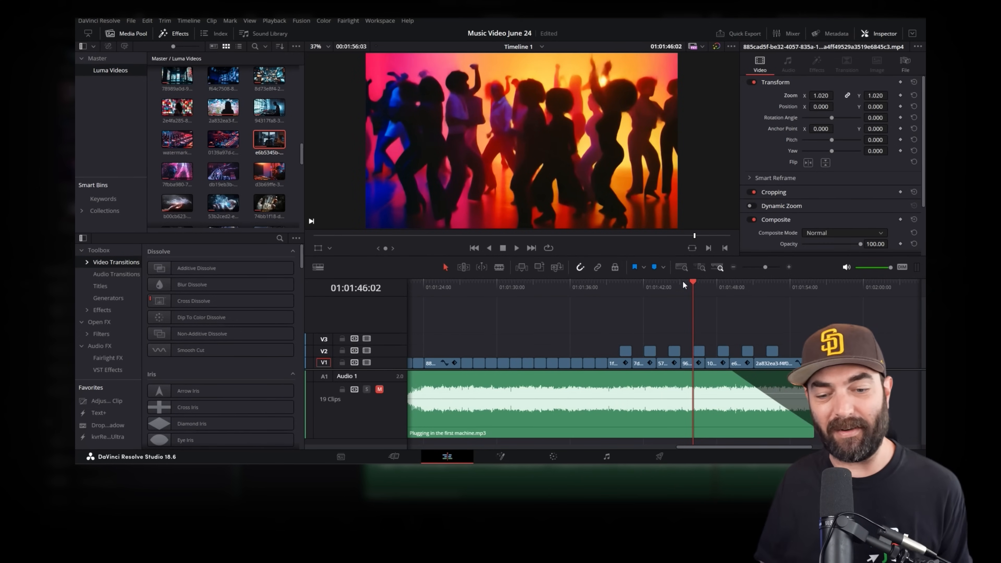
click(611, 286)
key(space)
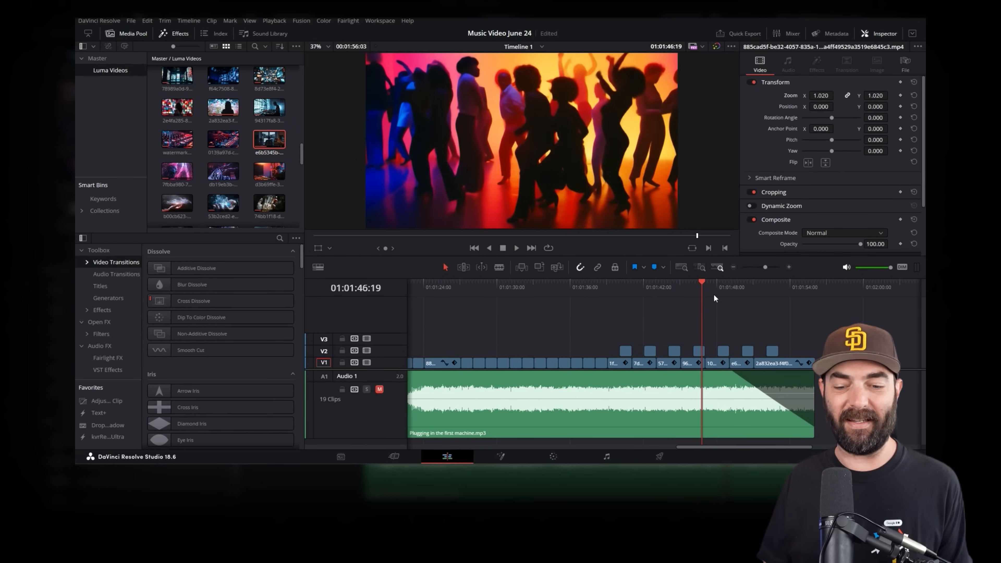
drag(702, 288, 781, 288)
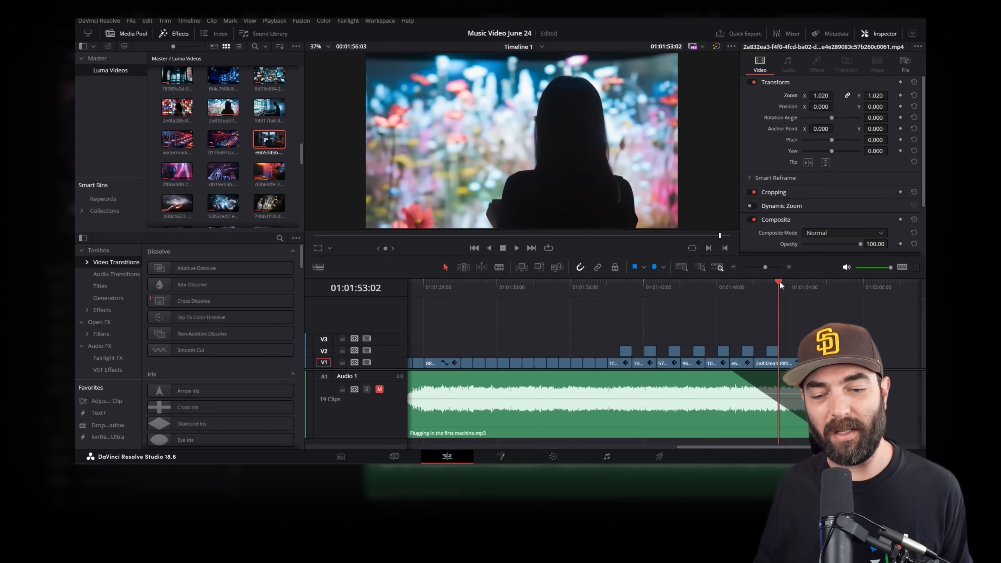
drag(781, 281, 816, 292)
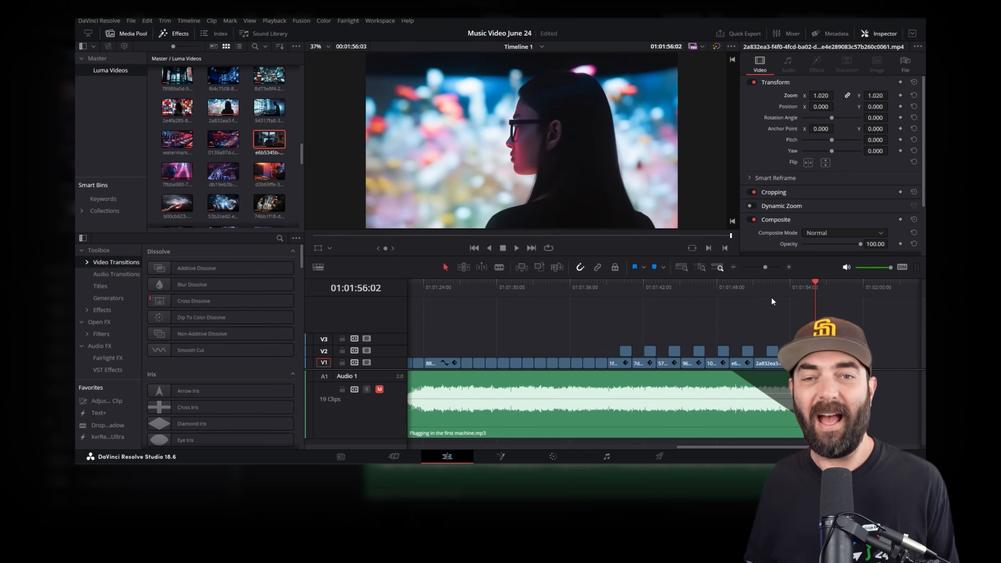
- Return the playhead to the dancing clip at 01:00:23:02 and open the Deliver page for the finished timeline
drag(803, 290, 695, 311)
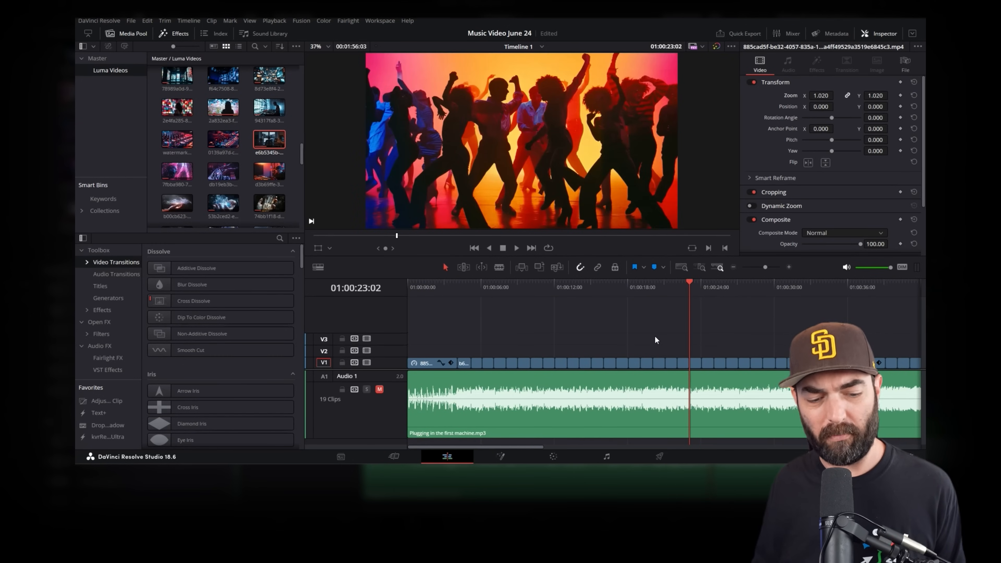
click(659, 456)
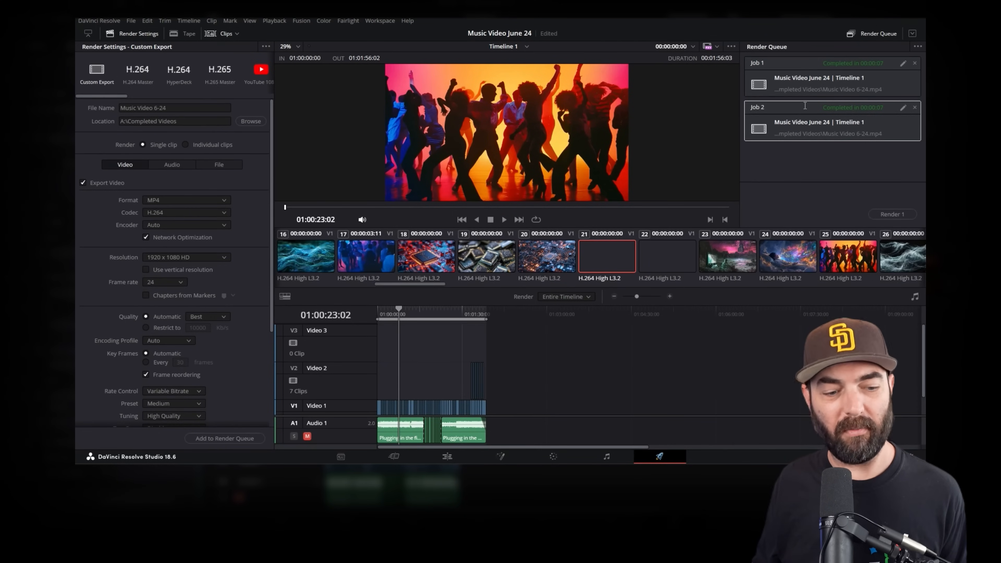